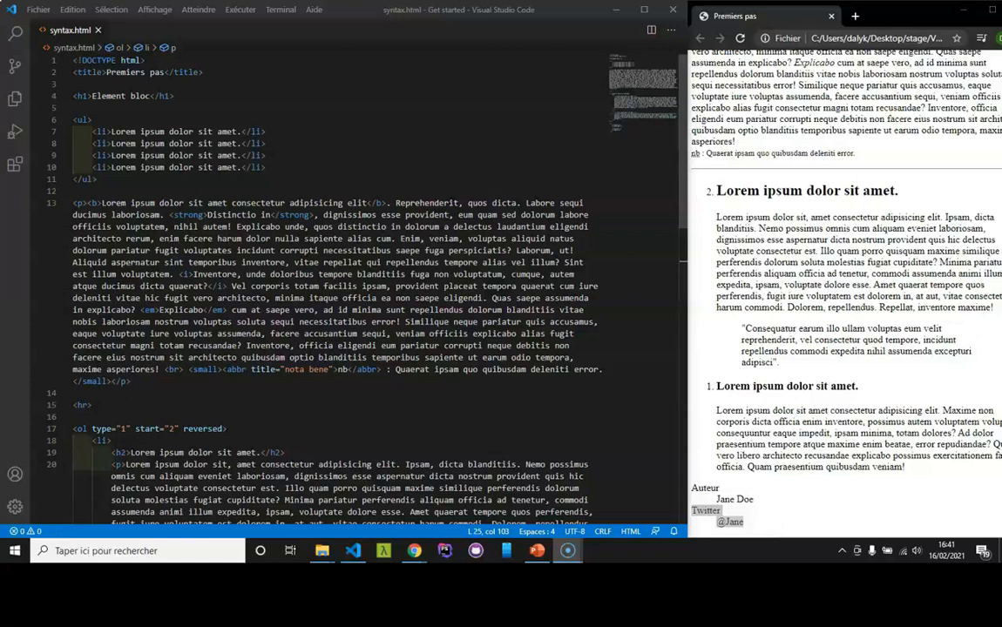
Wrap the unordered list in a nav element, moving the closing </nav> below </ul>.
{"action": "left_click_drag", "start_coordinate": [98, 178], "coordinate": [73, 119]}
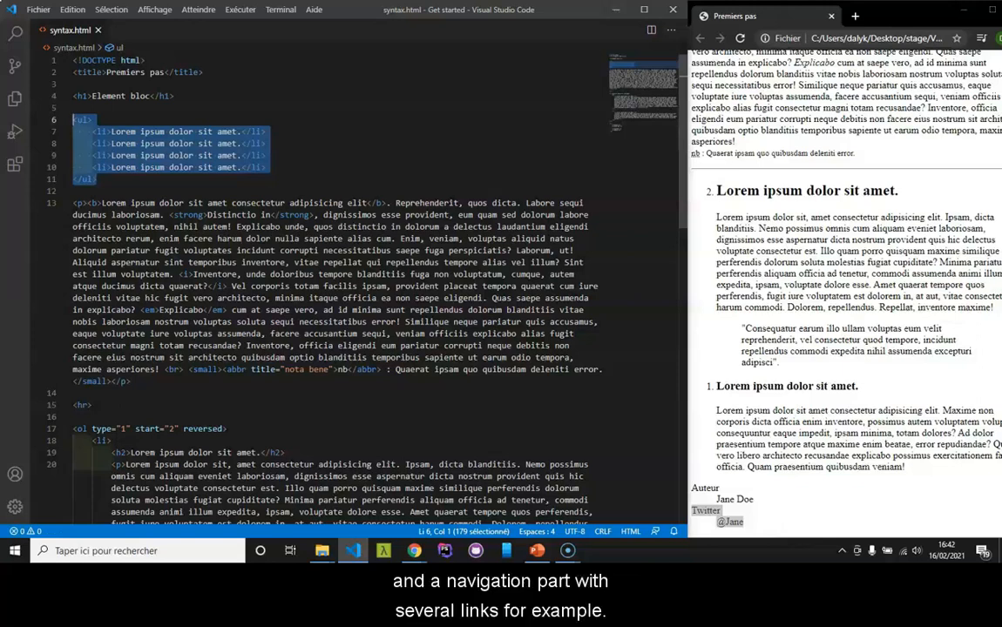
{"action": "key", "text": "Left"}
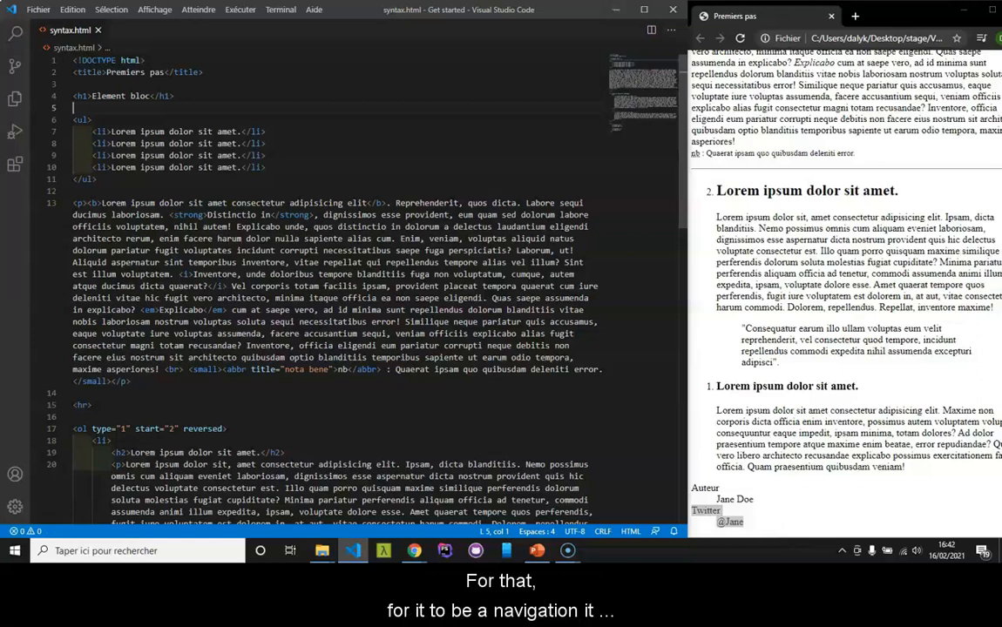
{"action": "key", "text": "ctrl+shift+Return"}
{"action": "type", "text": "<n"}
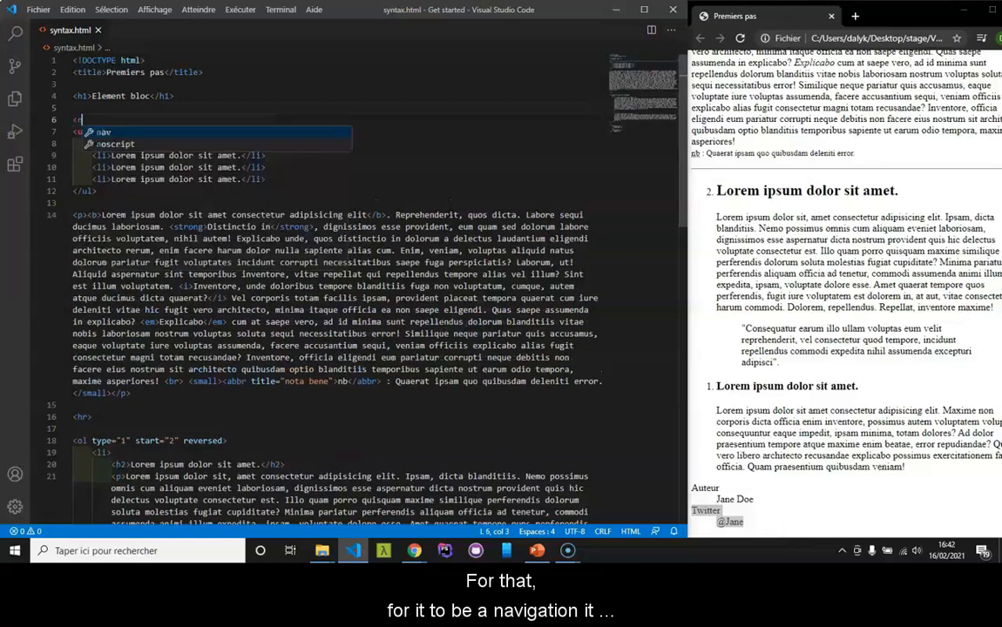
{"action": "type", "text": "av></nav>"}
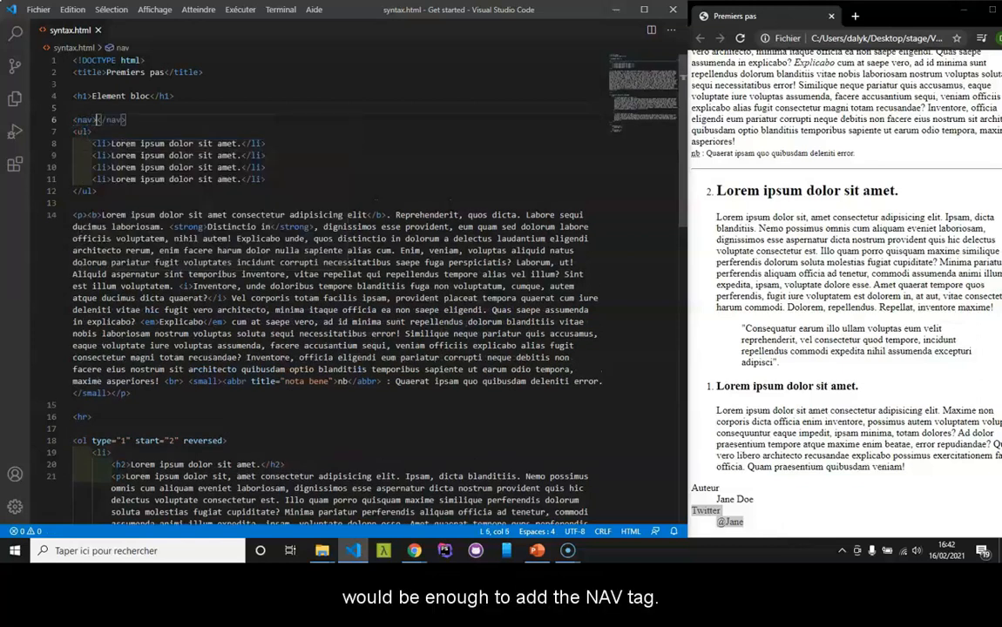
{"action": "key", "text": "shift+End"}
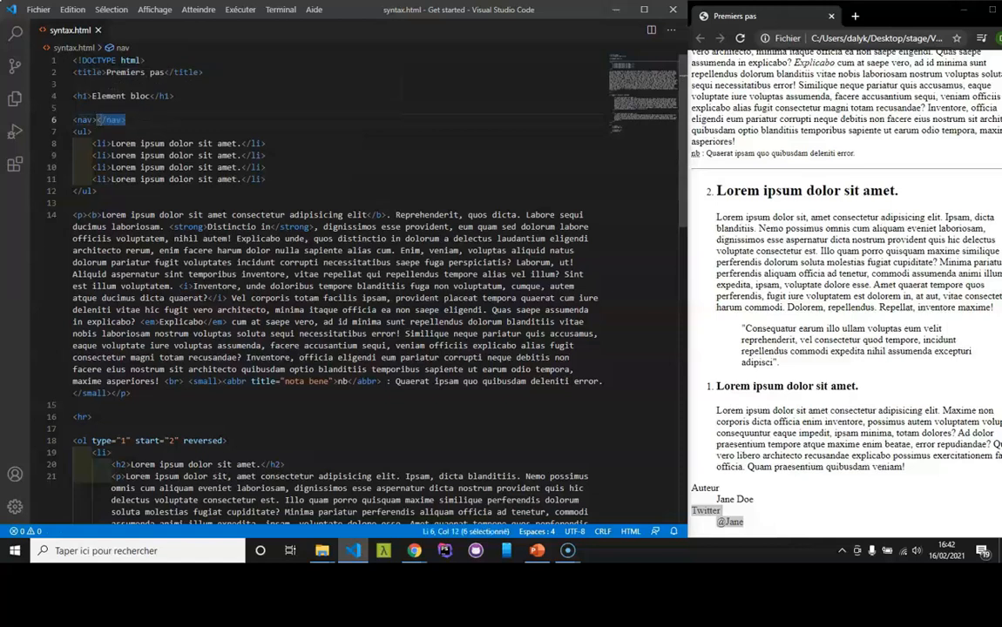
{"action": "key", "text": "ctrl+x"}
{"action": "key", "text": "Down"}
{"action": "key", "text": "Down"}
{"action": "key", "text": "Down"}
{"action": "key", "text": "End"}
{"action": "key", "text": "Return"}
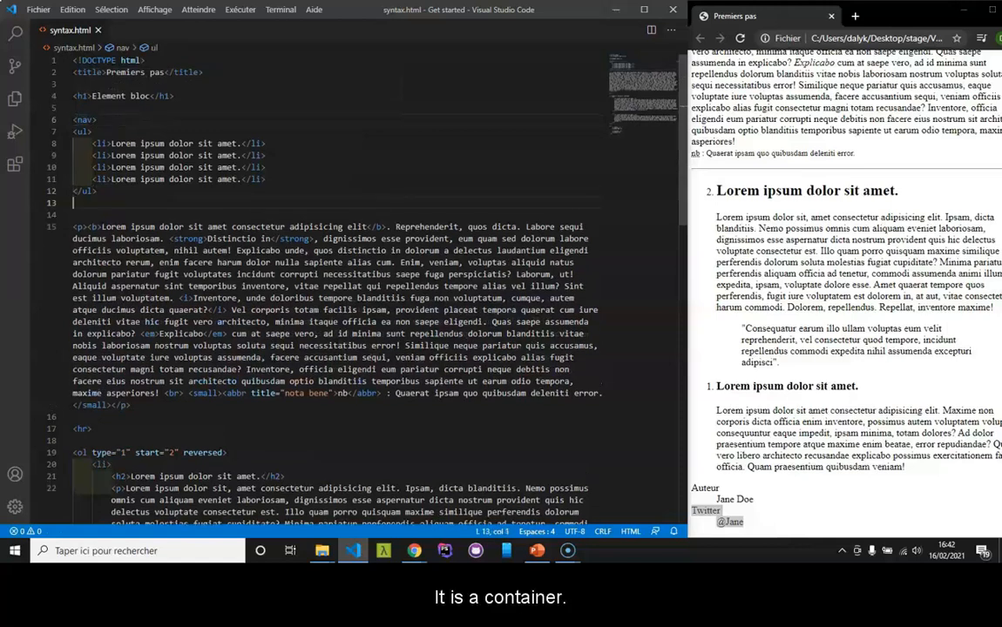
{"action": "key", "text": "ctrl+v"}
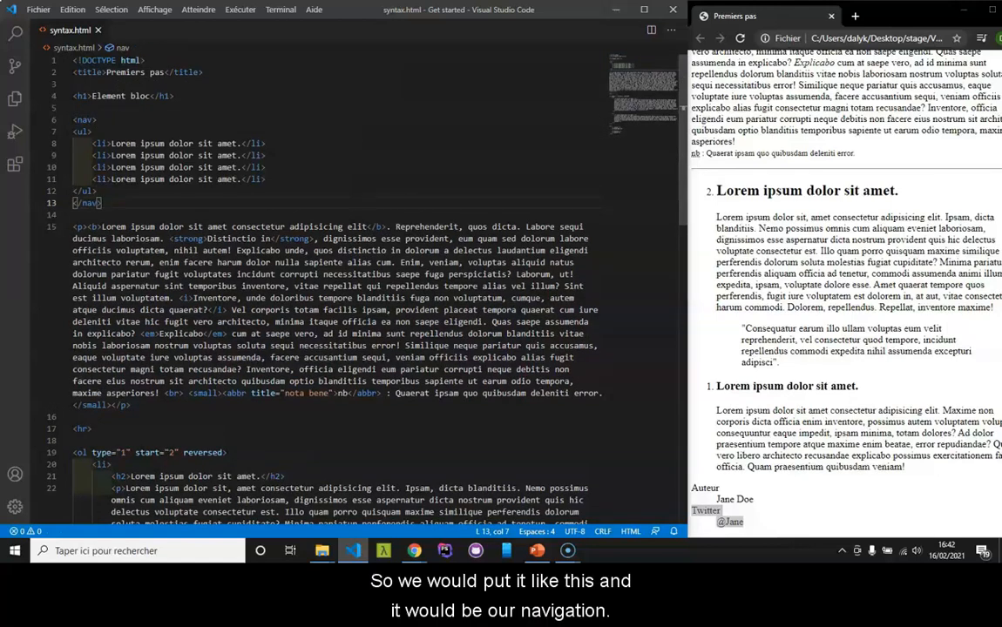
Indent the list one level inside the nav element.
{"action": "key", "text": "shift+Down"}
{"action": "key", "text": "shift+Down"}
{"action": "key", "text": "shift+Down"}
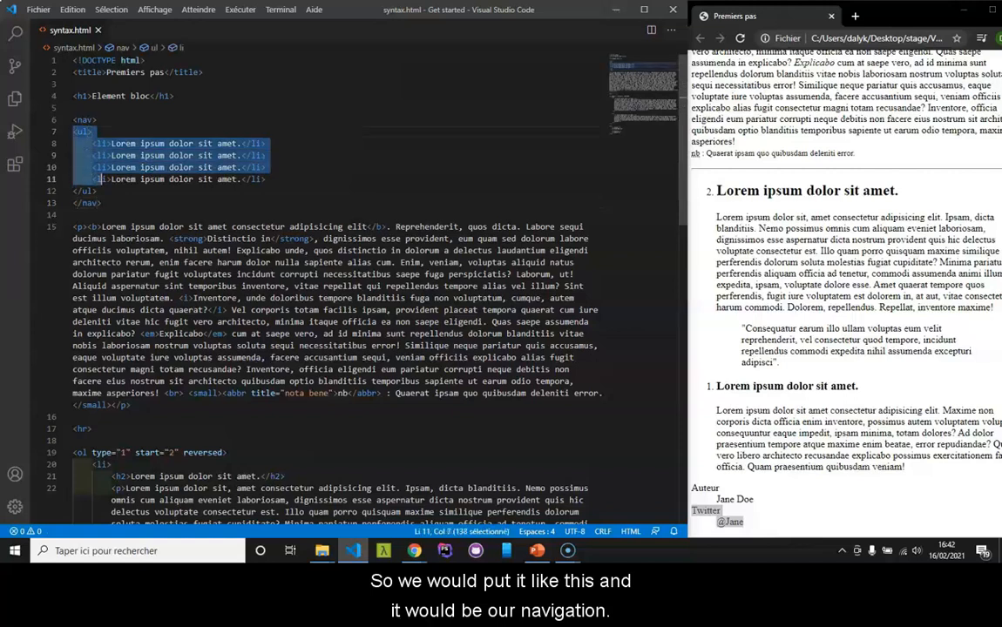
{"action": "key", "text": "Tab"}
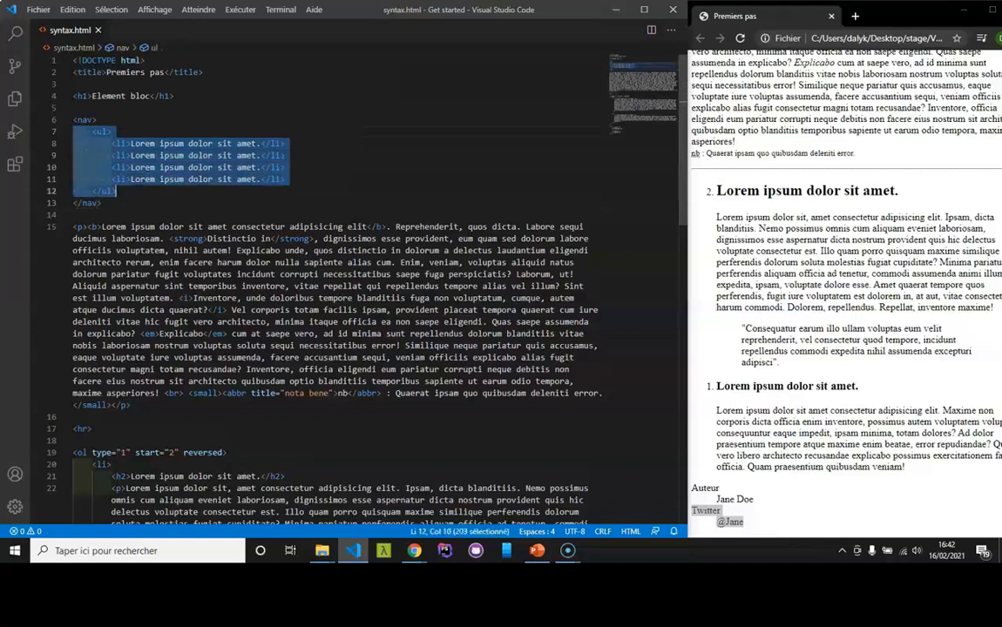
{"action": "key", "text": "Right"}
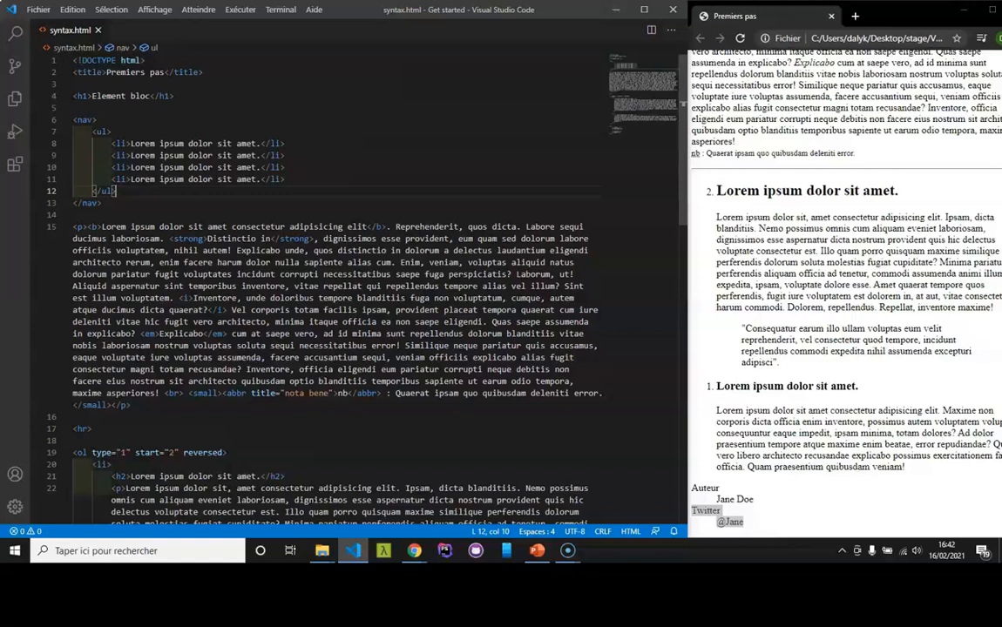
Add <header> above the Element bloc heading and </header> after the closing nav tag.
{"action": "left_click", "coordinate": [79, 83]}
{"action": "type", "text": "<h"}
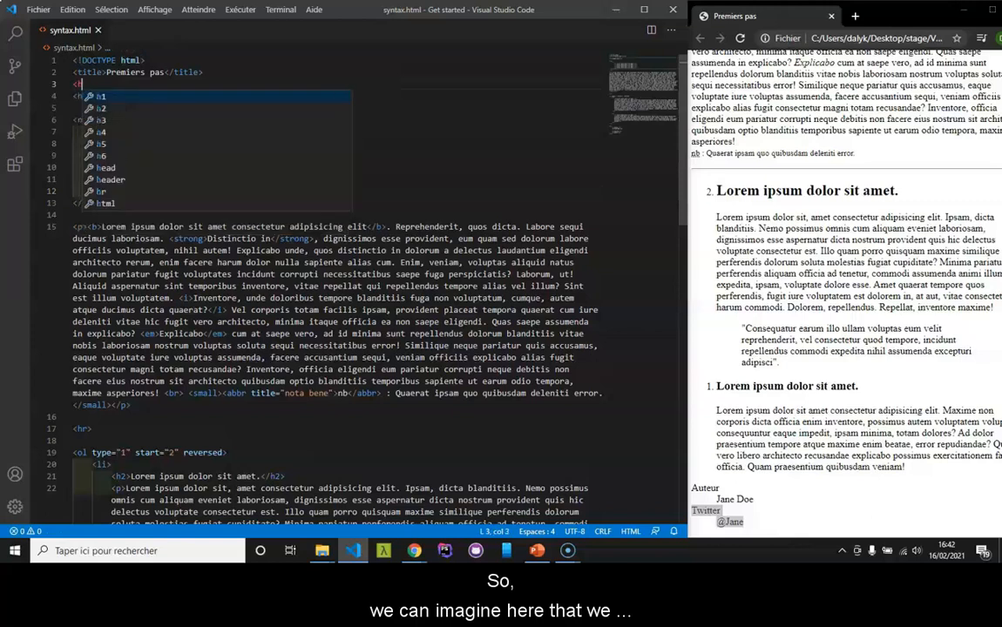
{"action": "type", "text": "eader></header>"}
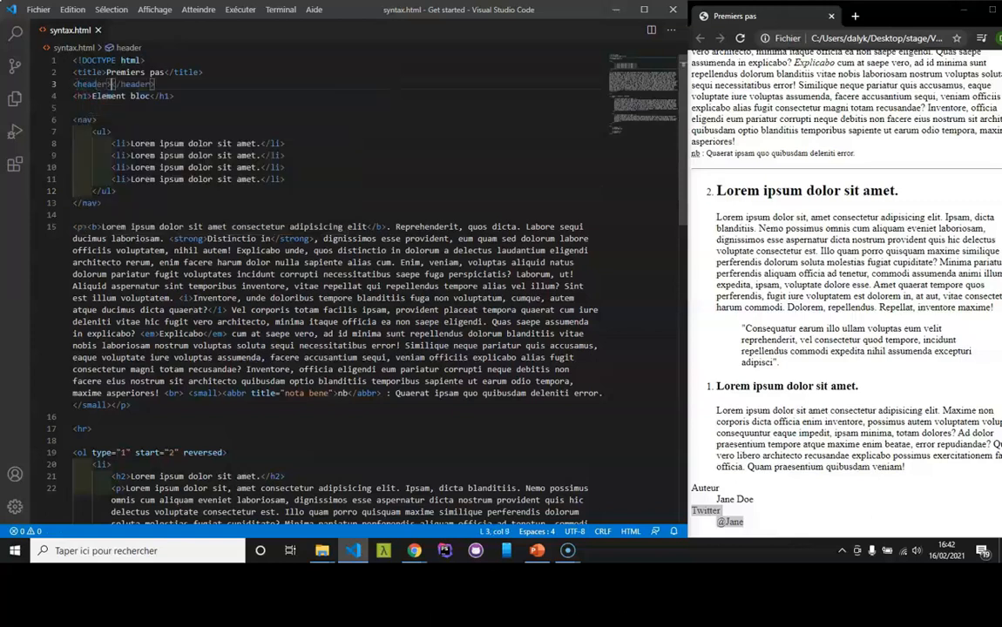
{"action": "double_click", "coordinate": [131, 84]}
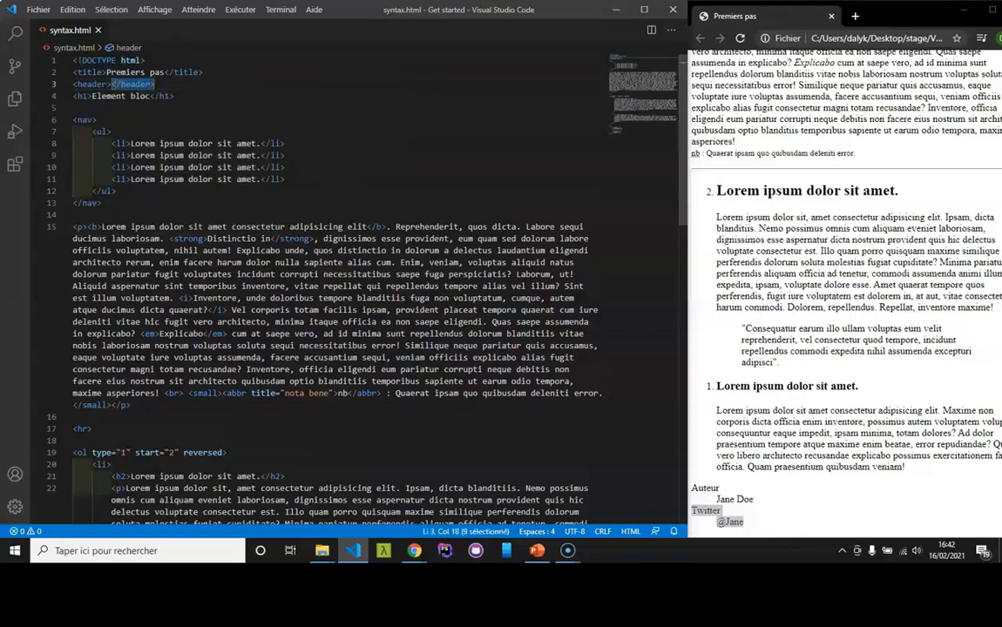
{"action": "key", "text": "Delete"}
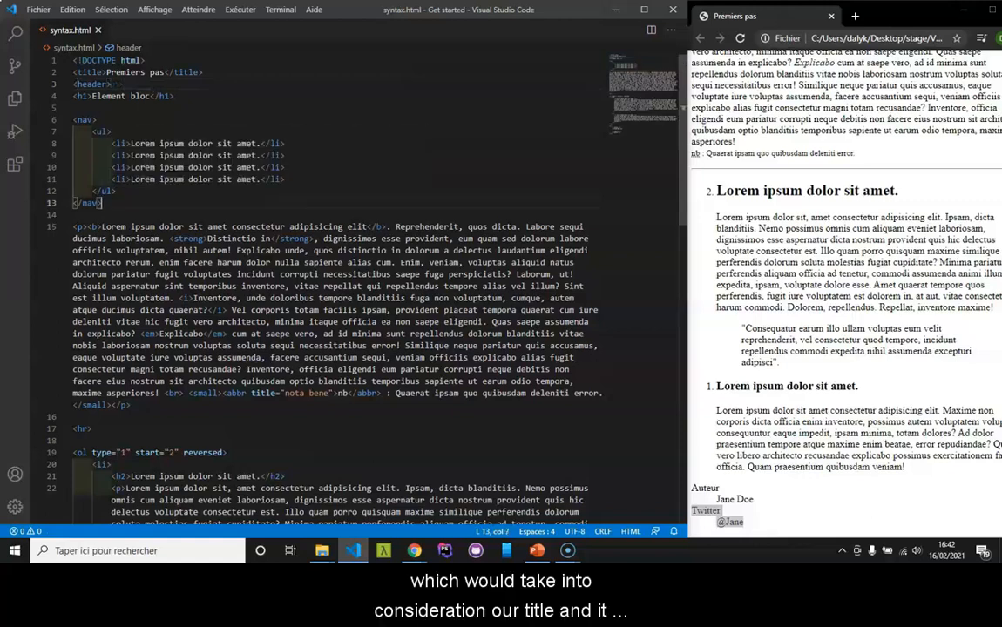
{"action": "left_click", "coordinate": [103, 203]}
{"action": "key", "text": "Return"}
{"action": "type", "text": "</header>"}
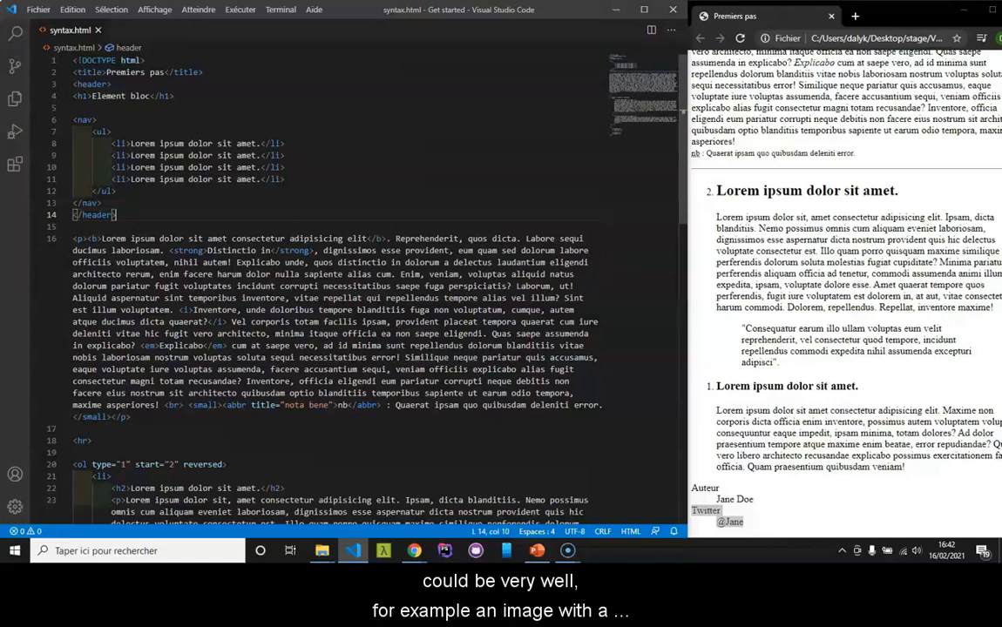
Indent the heading and navigation one level inside the header.
{"action": "left_click_drag", "start_coordinate": [148, 96], "coordinate": [91, 96]}
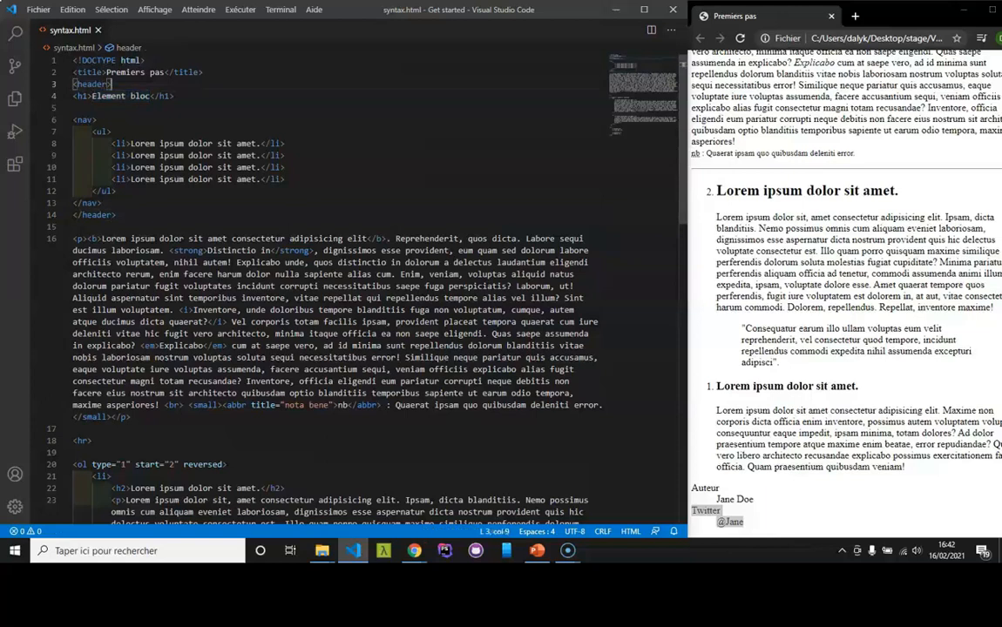
{"action": "left_click", "coordinate": [92, 119]}
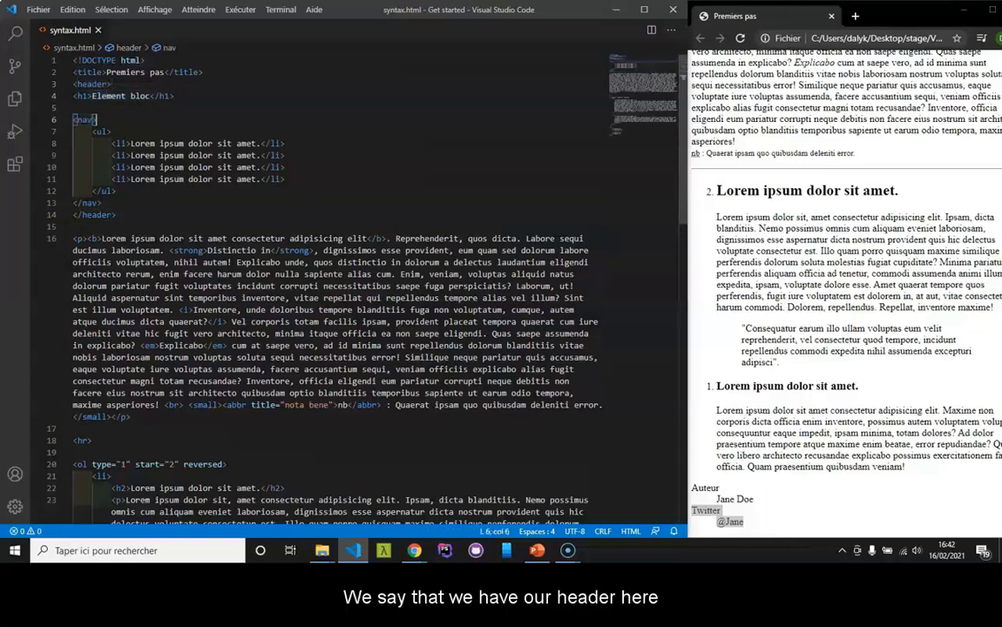
{"action": "left_click_drag", "start_coordinate": [100, 202], "coordinate": [73, 96]}
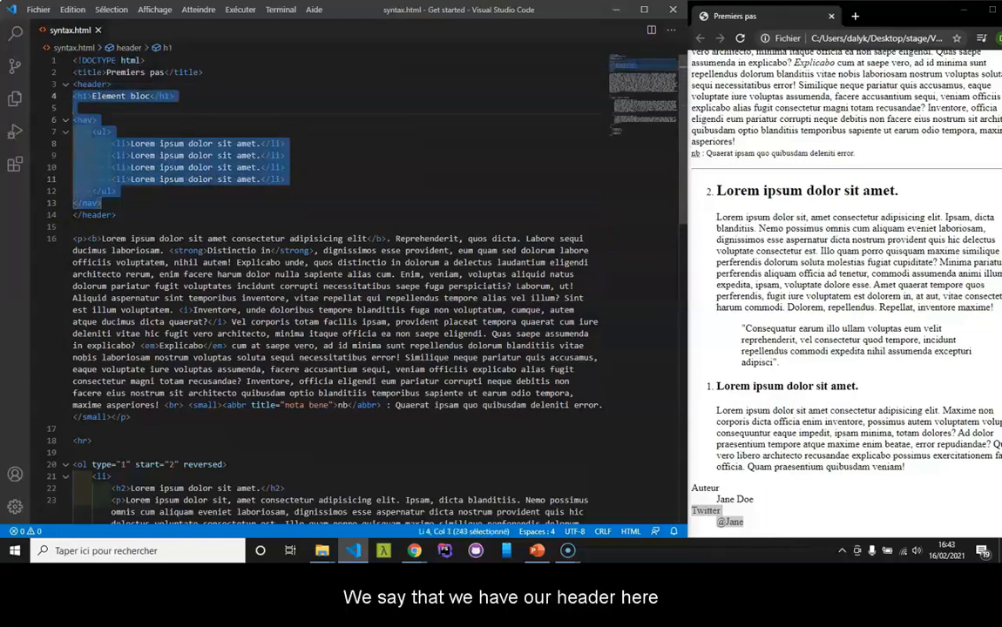
{"action": "key", "text": "Tab"}
{"action": "left_click", "coordinate": [114, 119]}
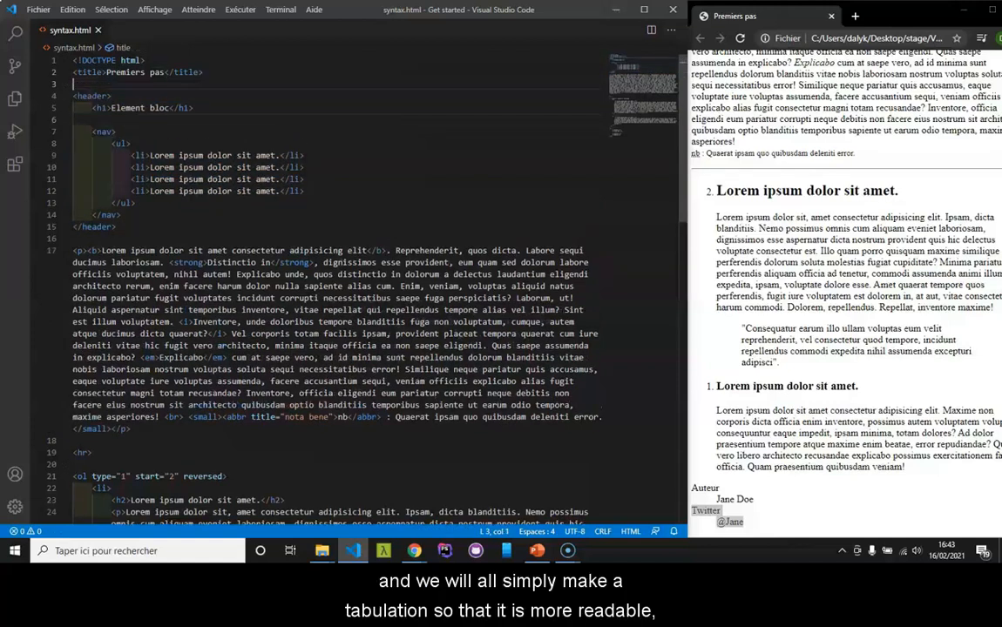
{"action": "scroll", "coordinate": [331, 261], "scroll_direction": "down", "scroll_amount": 10}
Add a footer element after the description list, opened onto separate lines.
{"action": "left_click", "coordinate": [98, 348]}
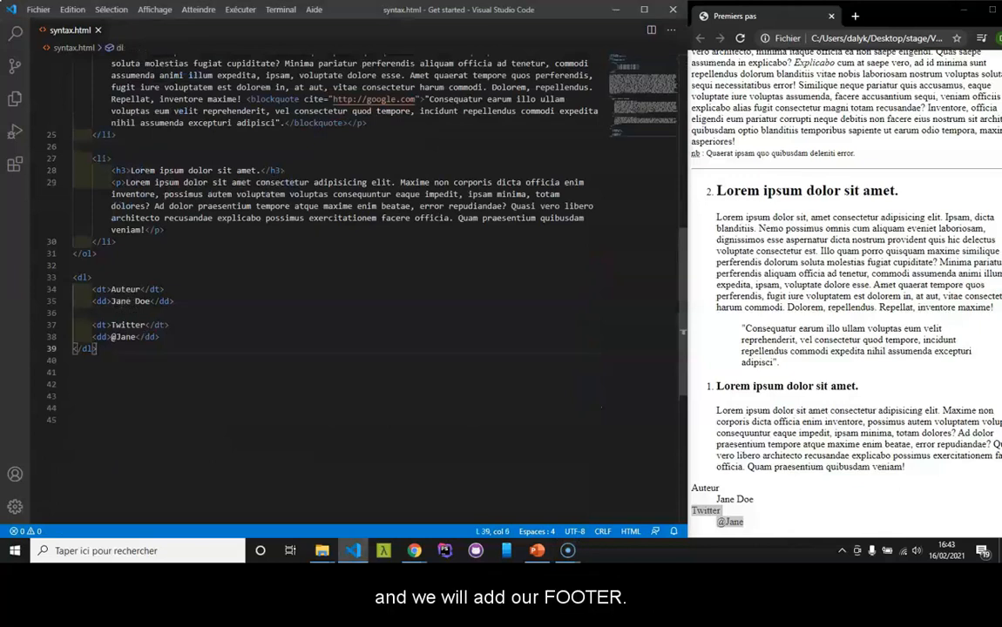
{"action": "key", "text": "Return"}
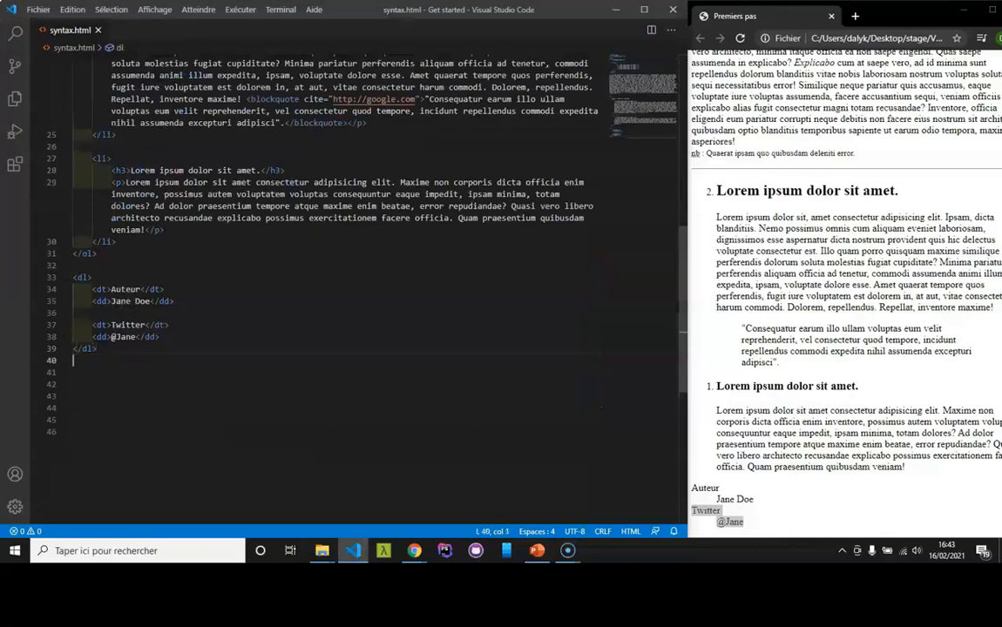
{"action": "key", "text": "Return"}
{"action": "type", "text": "<foot"}
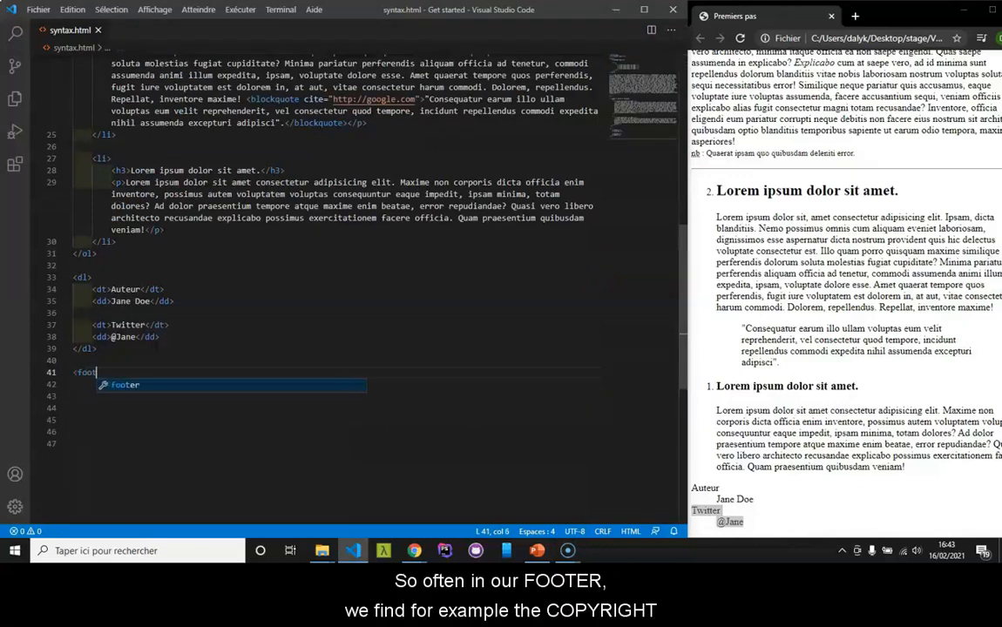
{"action": "type", "text": "er></footer>"}
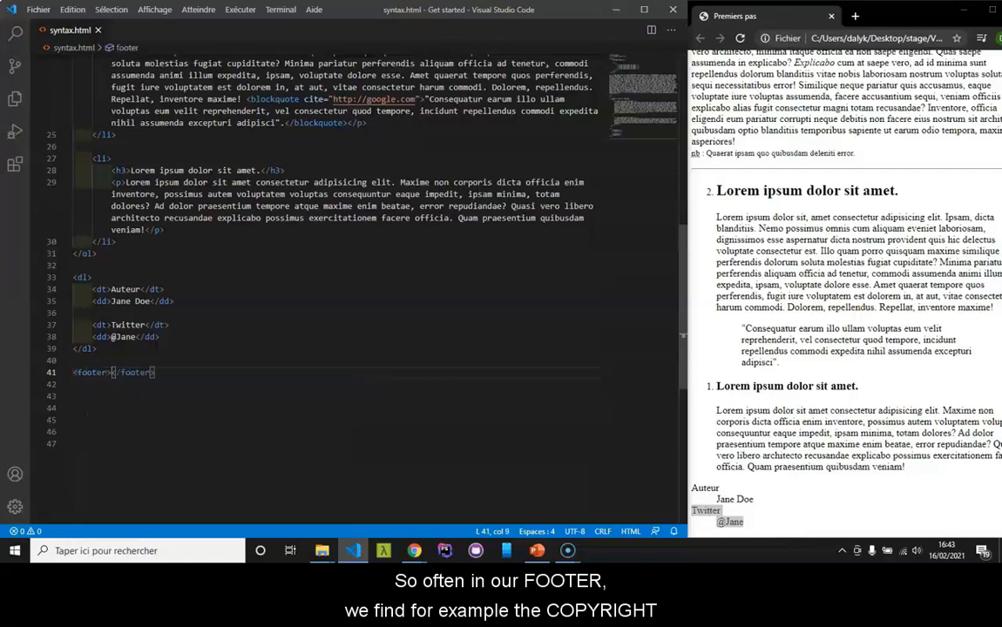
{"action": "key", "text": "Return"}
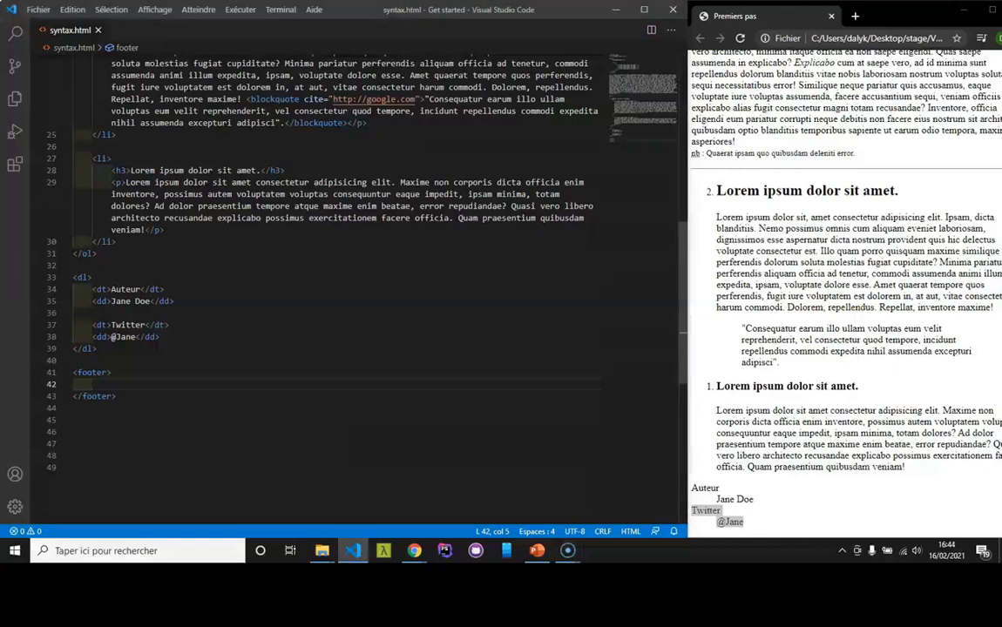
{"action": "type", "text": "p"}
Fill the footer with two paragraphs, 'copyright ...' and 'contact ...', via Emmet.
{"action": "key", "text": "Tab"}
{"action": "type", "text": "c"}
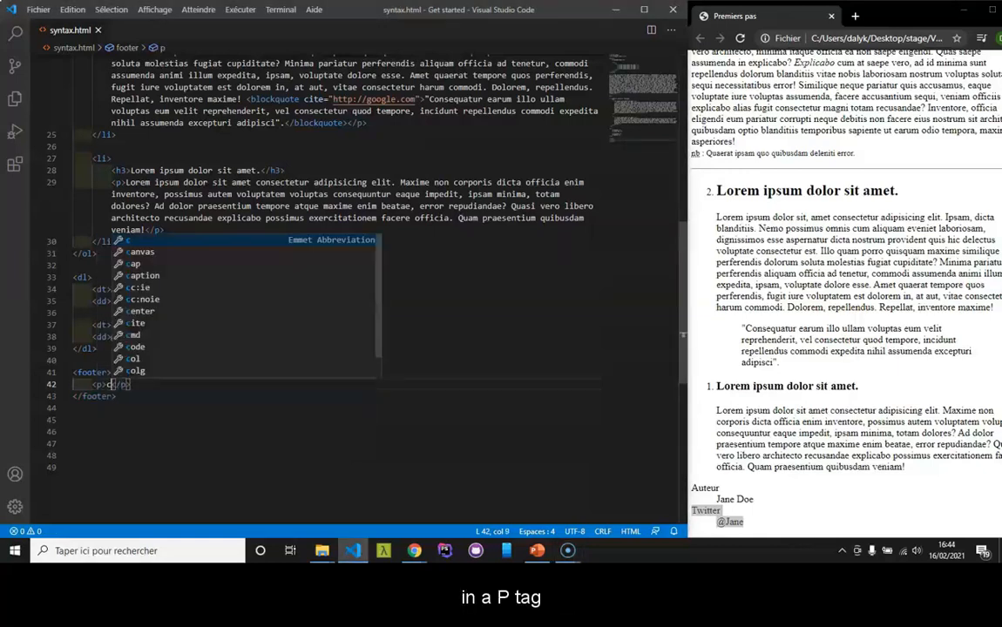
{"action": "type", "text": "opyri"}
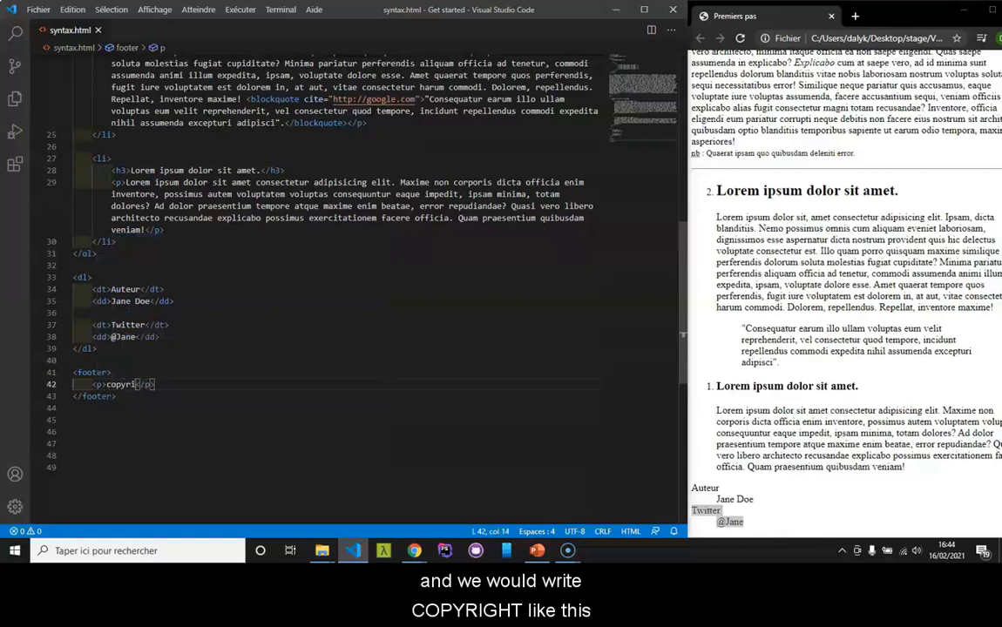
{"action": "type", "text": "ght"}
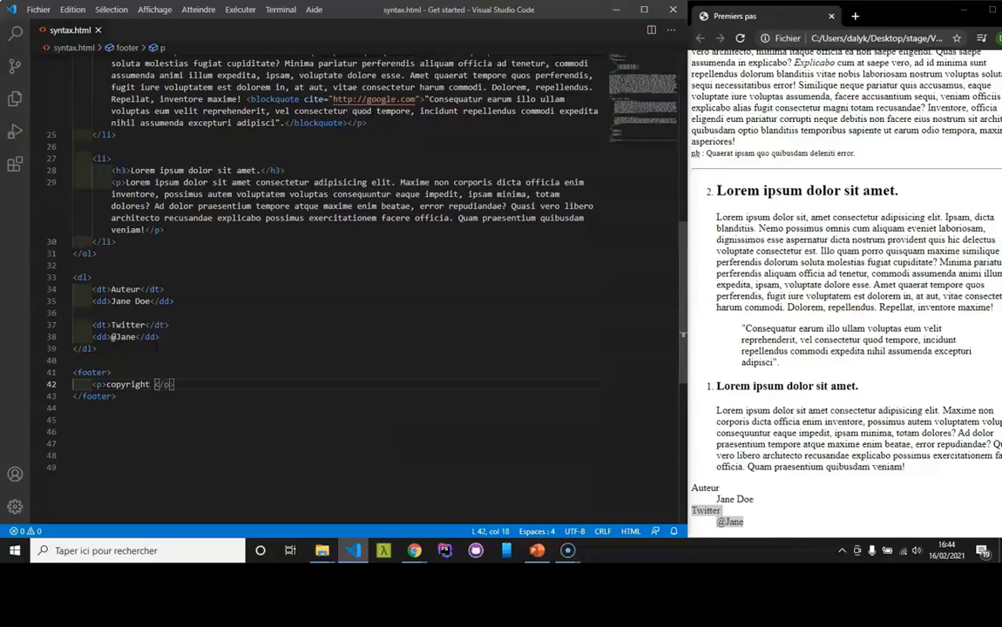
{"action": "type", "text": " ..."}
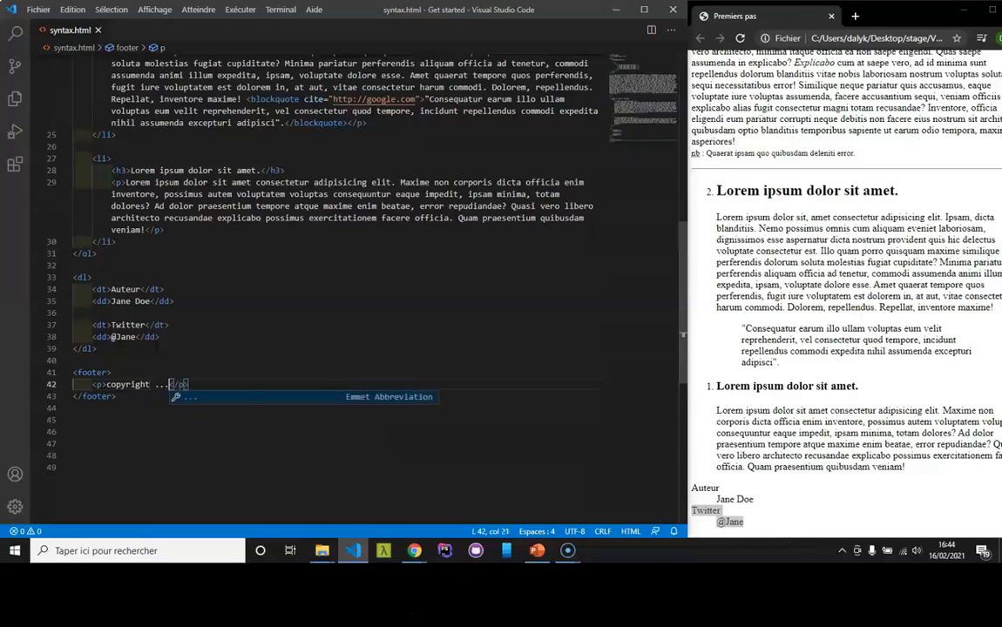
{"action": "key", "text": "End"}
{"action": "key", "text": "Return"}
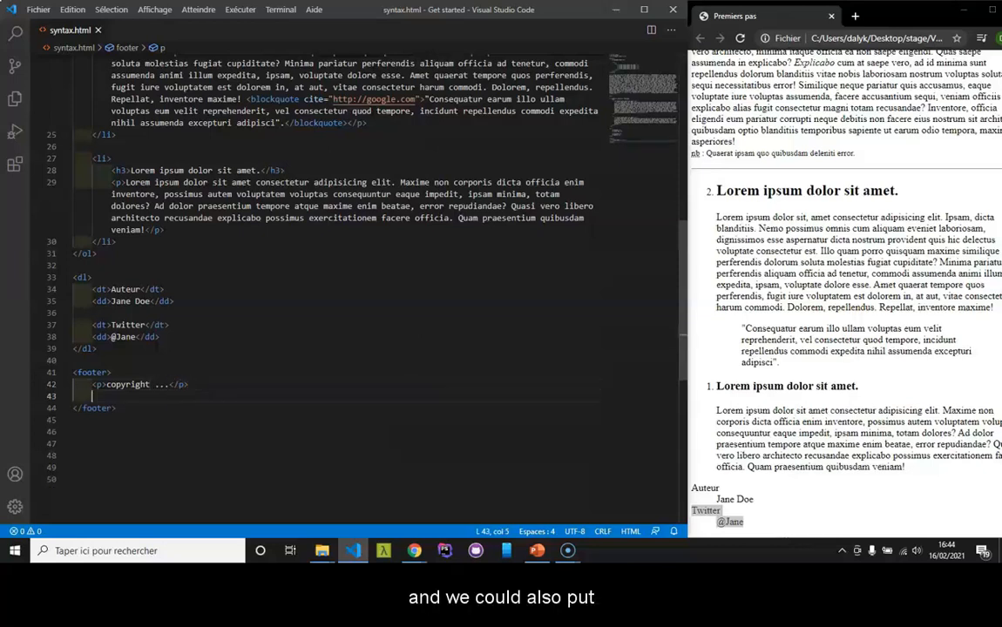
{"action": "type", "text": "<p></p>"}
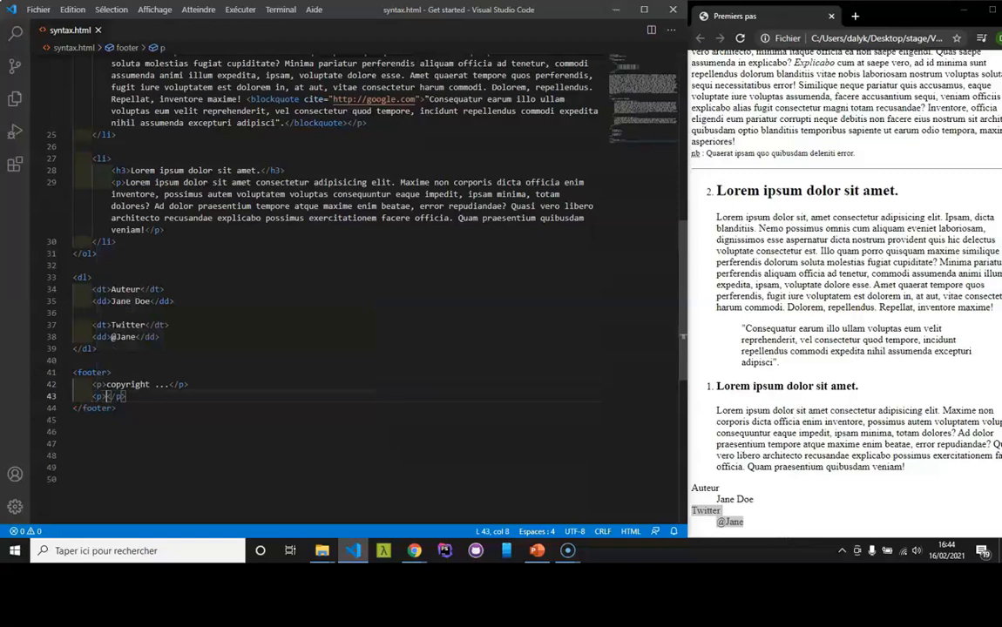
{"action": "type", "text": "contact"}
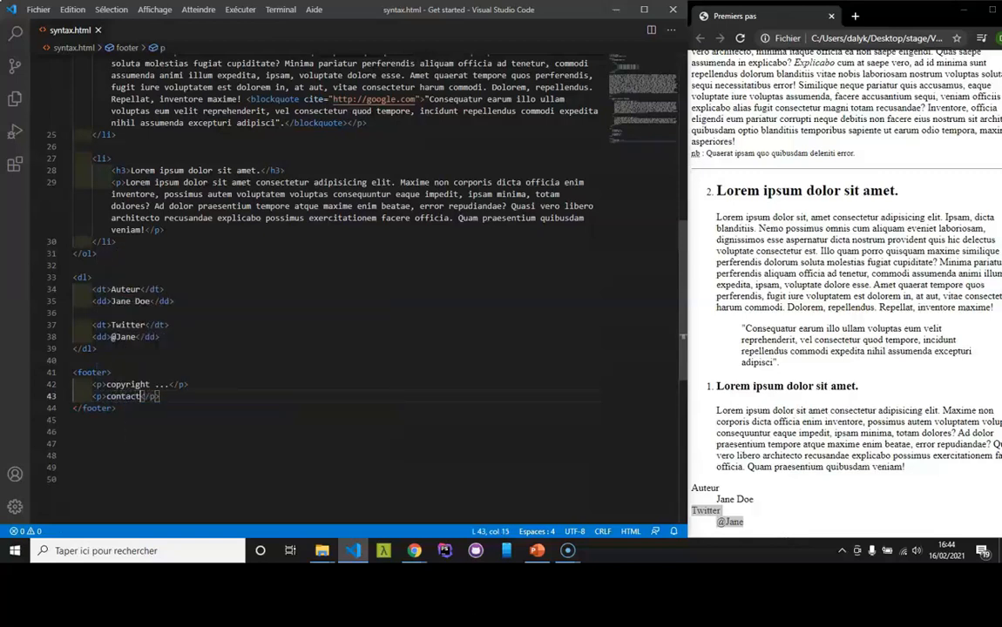
{"action": "type", "text": " ..."}
{"action": "key", "text": "Up"}
{"action": "key", "text": "End"}
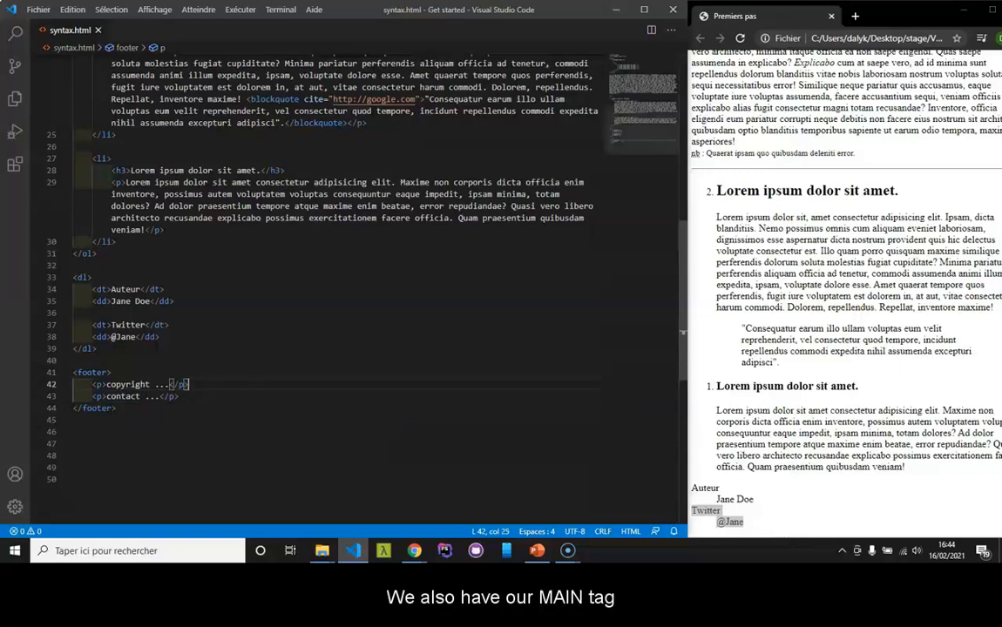
{"action": "scroll", "coordinate": [331, 261], "scroll_direction": "up", "scroll_amount": 3}
{"action": "scroll", "coordinate": [331, 262], "scroll_direction": "up", "scroll_amount": 3}
{"action": "scroll", "coordinate": [331, 261], "scroll_direction": "up", "scroll_amount": 3}
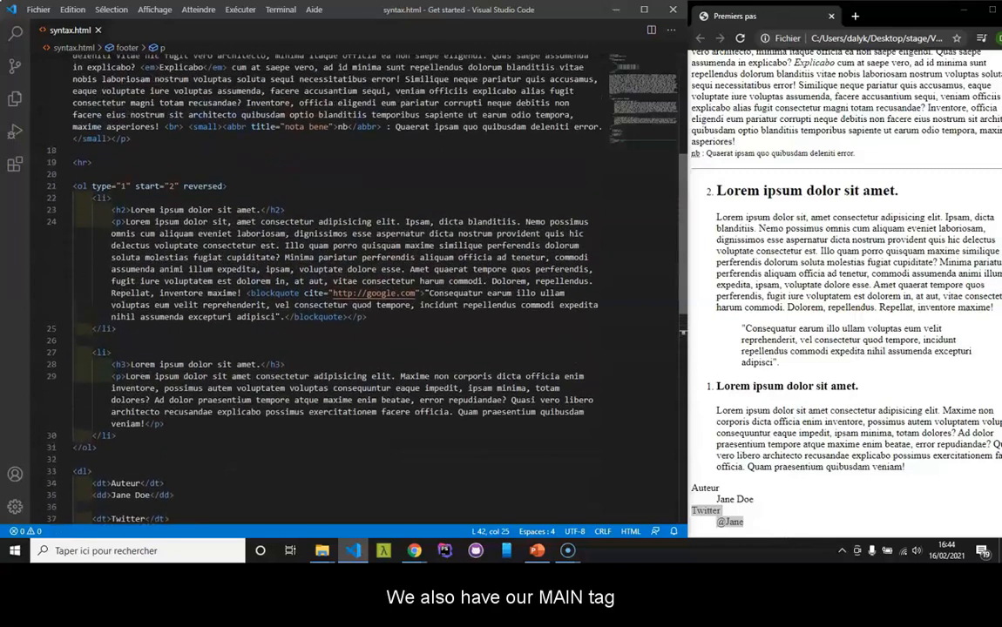
{"action": "scroll", "coordinate": [331, 261], "scroll_direction": "up", "scroll_amount": 3}
{"action": "scroll", "coordinate": [331, 262], "scroll_direction": "up", "scroll_amount": 3}
{"action": "scroll", "coordinate": [330, 261], "scroll_direction": "up", "scroll_amount": 3}
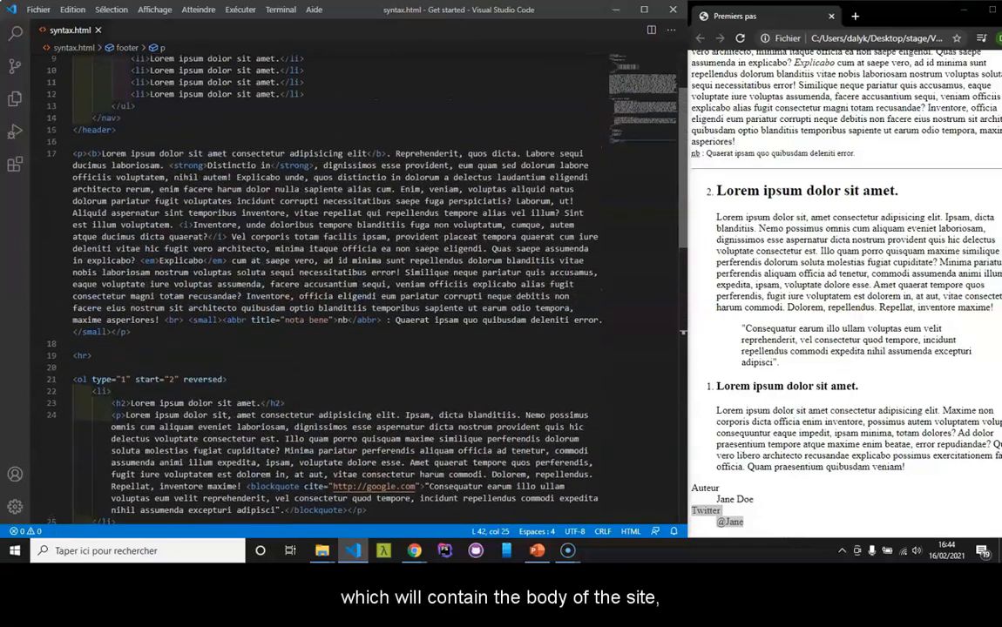
{"action": "scroll", "coordinate": [331, 262], "scroll_direction": "up", "scroll_amount": 3}
{"action": "scroll", "coordinate": [331, 262], "scroll_direction": "up", "scroll_amount": 3}
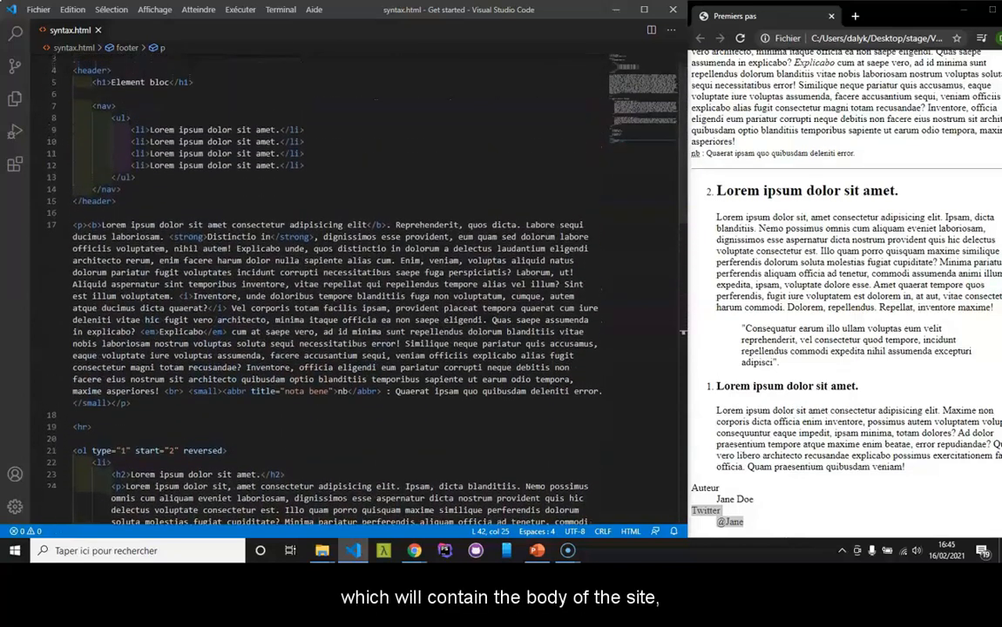
{"action": "scroll", "coordinate": [331, 262], "scroll_direction": "up", "scroll_amount": 2}
{"action": "scroll", "coordinate": [331, 261], "scroll_direction": "down", "scroll_amount": 2}
{"action": "scroll", "coordinate": [331, 261], "scroll_direction": "down", "scroll_amount": 2}
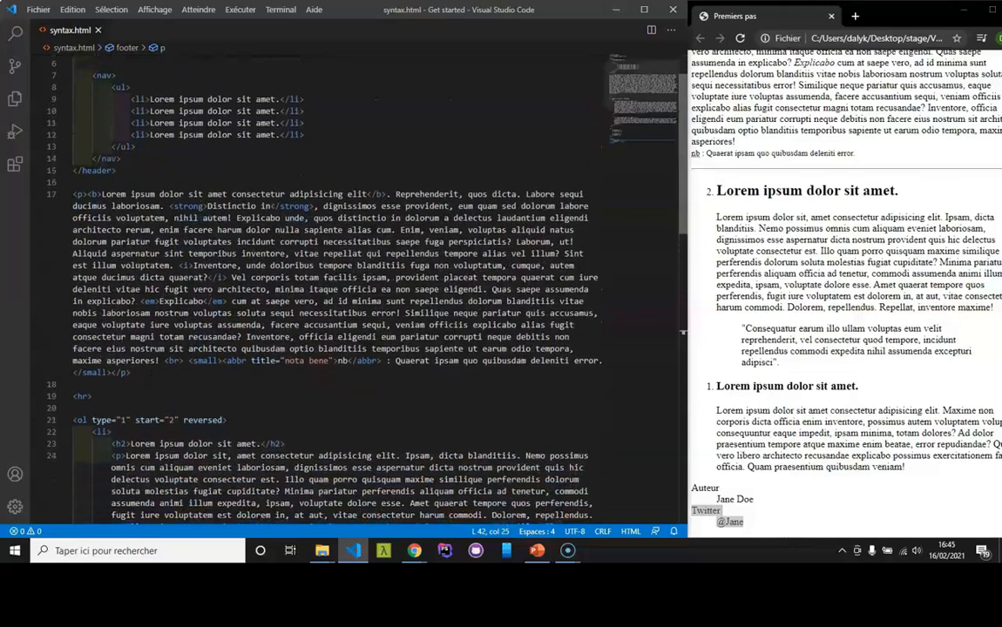
{"action": "scroll", "coordinate": [331, 261], "scroll_direction": "up", "scroll_amount": 3}
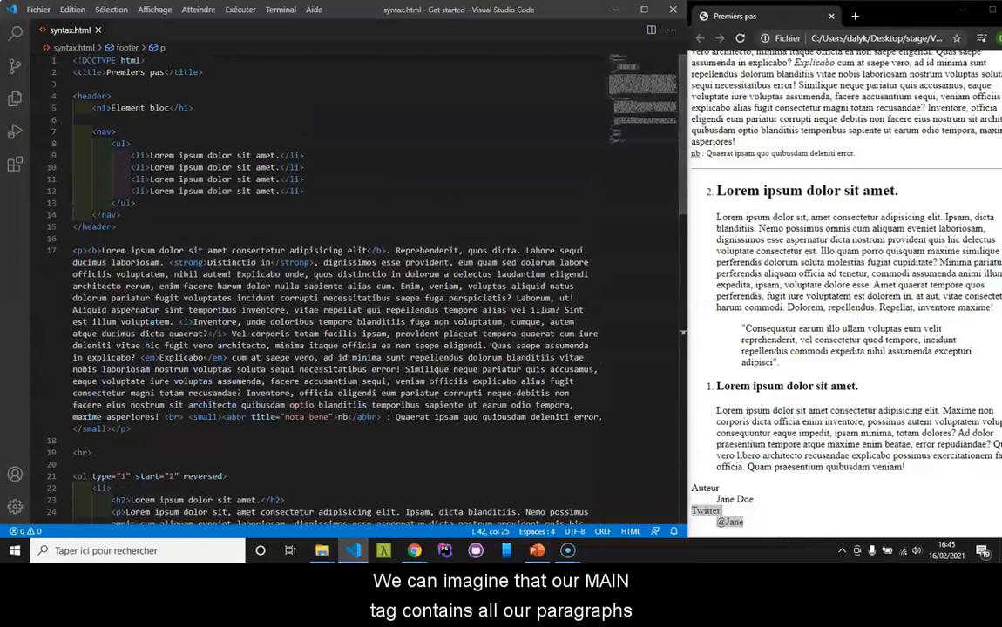
Open <main> before the first paragraph and close it after the description list, ahead of the footer.
{"action": "left_click", "coordinate": [174, 238]}
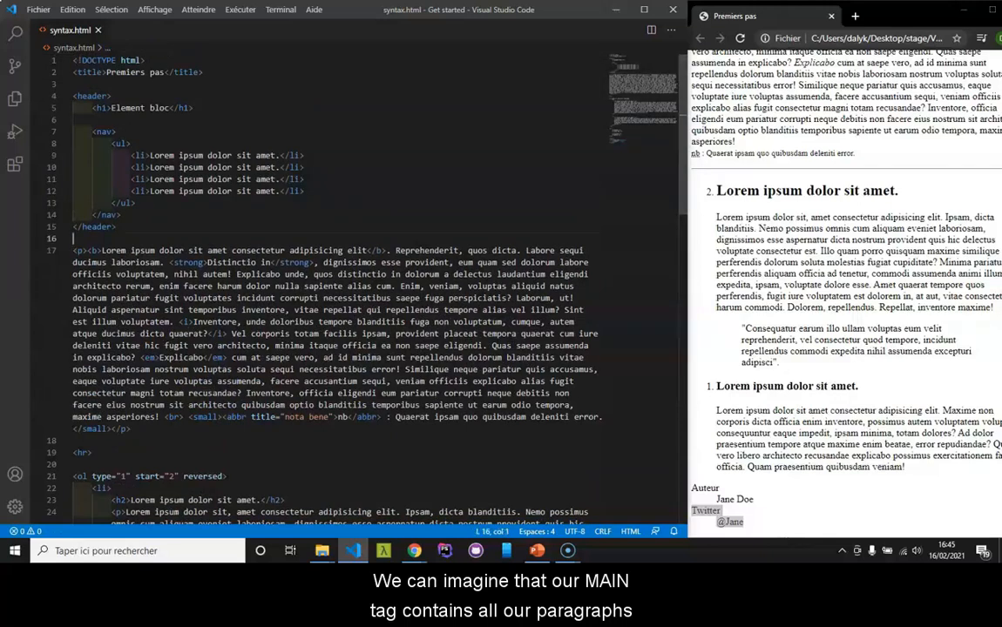
{"action": "key", "text": "Return"}
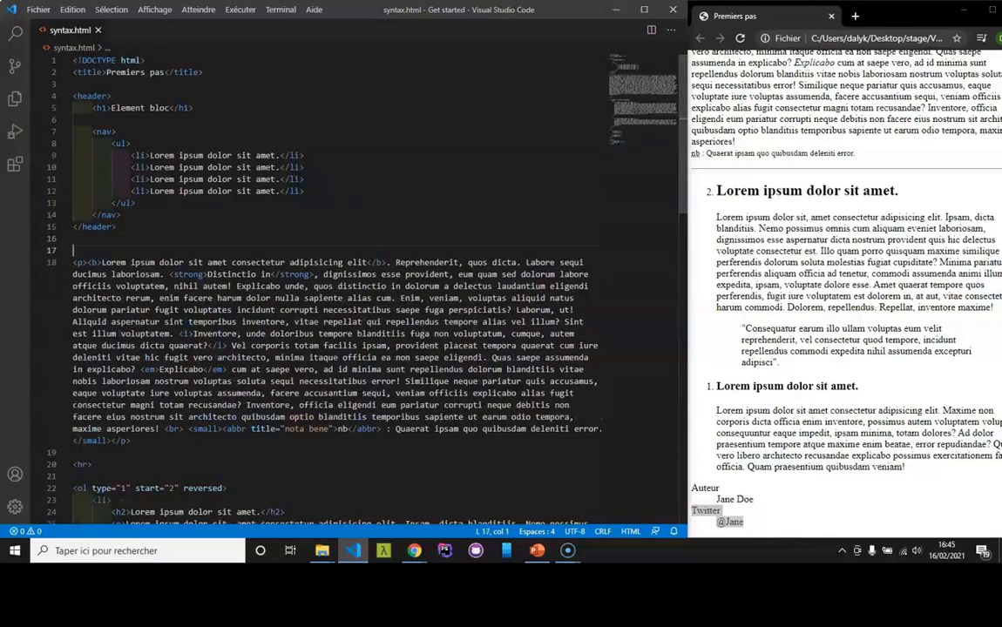
{"action": "type", "text": "main"}
{"action": "key", "text": "Tab"}
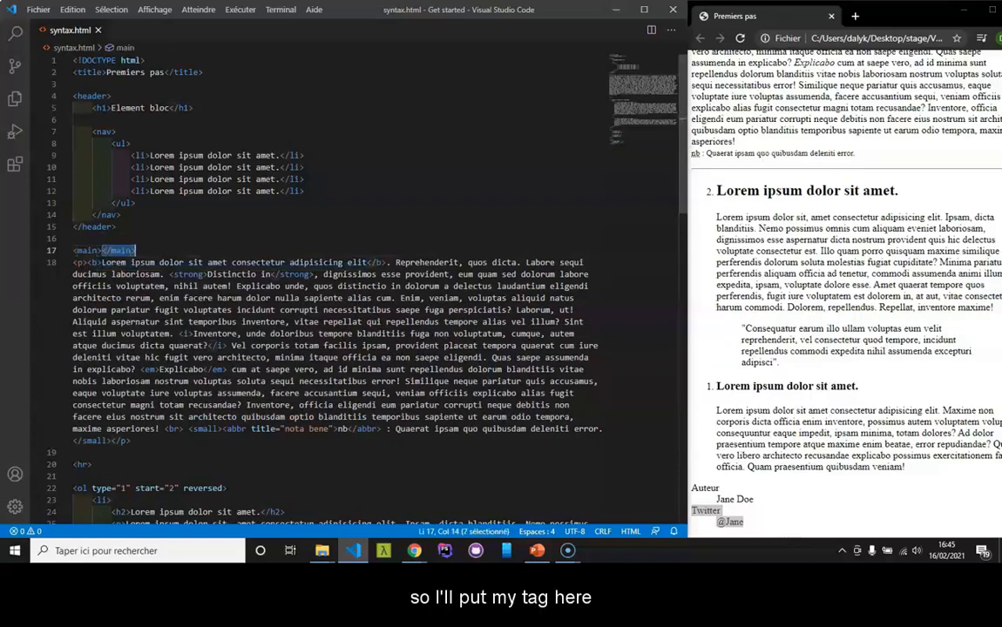
{"action": "key", "text": "shift+End"}
{"action": "key", "text": "Delete"}
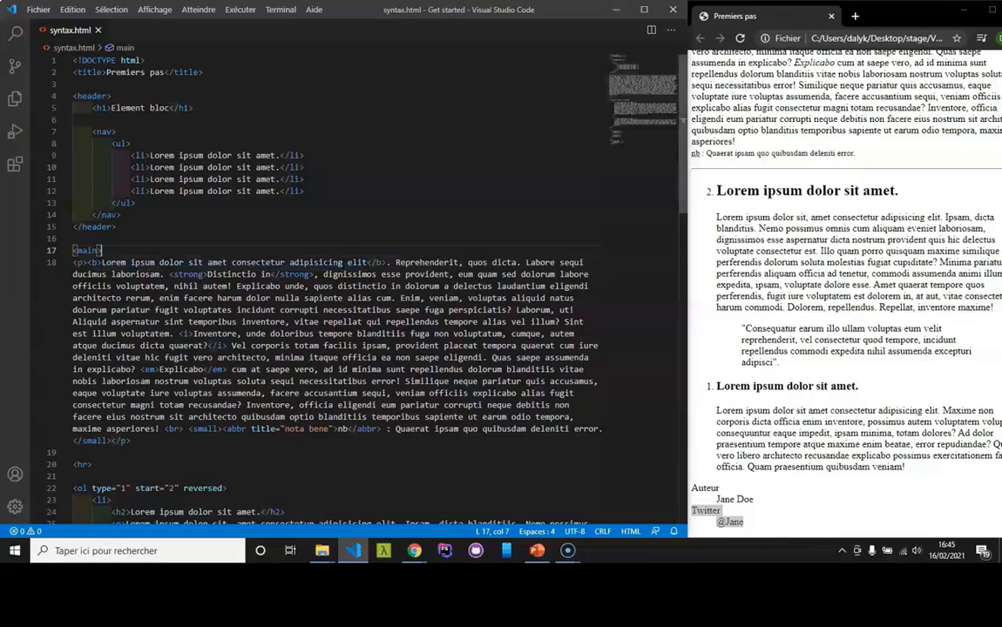
{"action": "scroll", "coordinate": [331, 304], "scroll_direction": "down", "scroll_amount": 5}
{"action": "scroll", "coordinate": [331, 305], "scroll_direction": "down", "scroll_amount": 5}
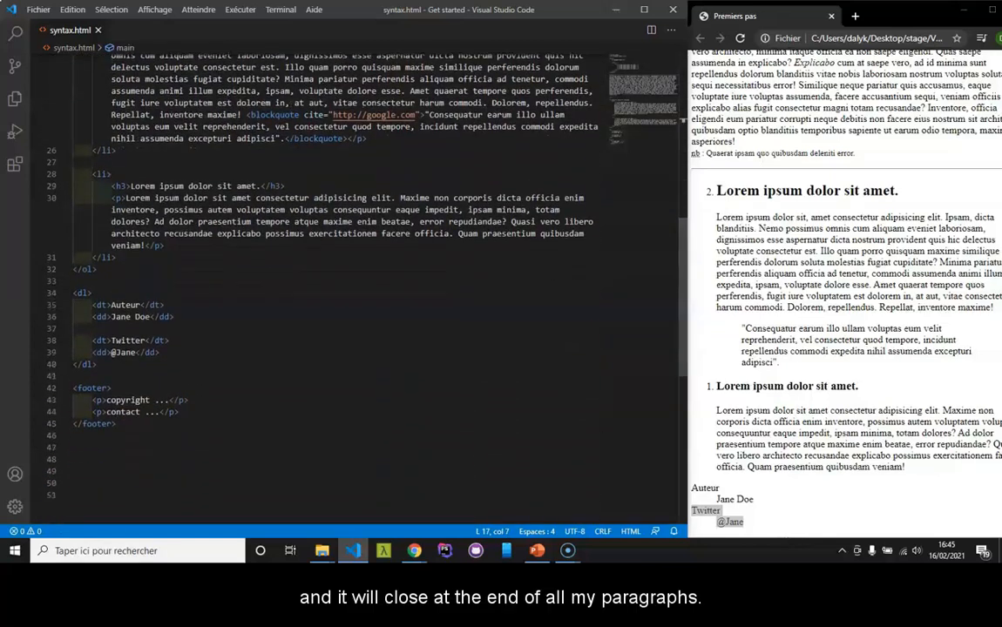
{"action": "left_click", "coordinate": [87, 376]}
{"action": "key", "text": "Return"}
{"action": "key", "text": "Return"}
{"action": "type", "text": "</m"}
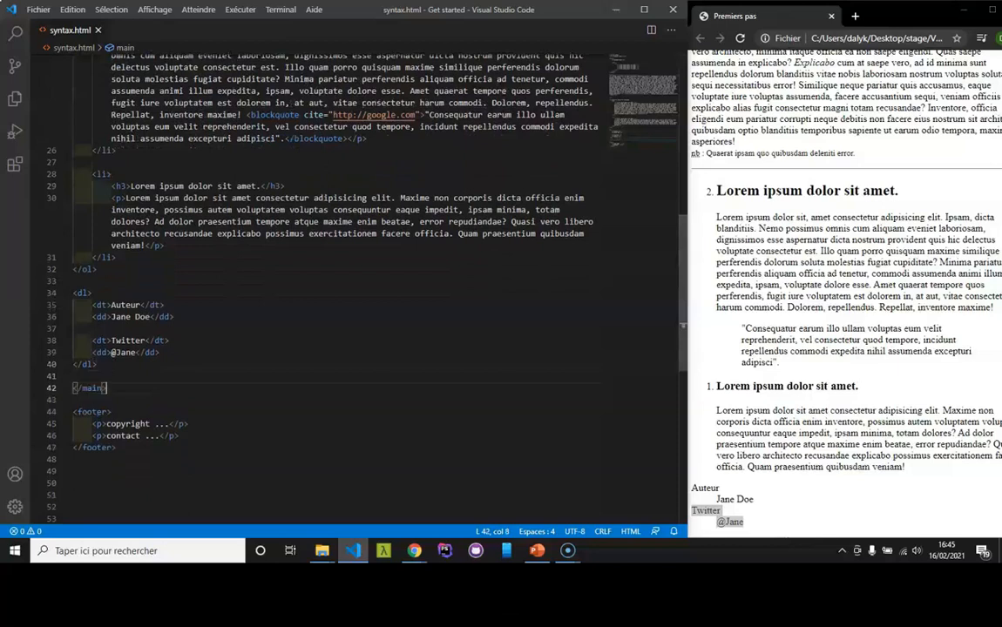
{"action": "type", "text": "ain>"}
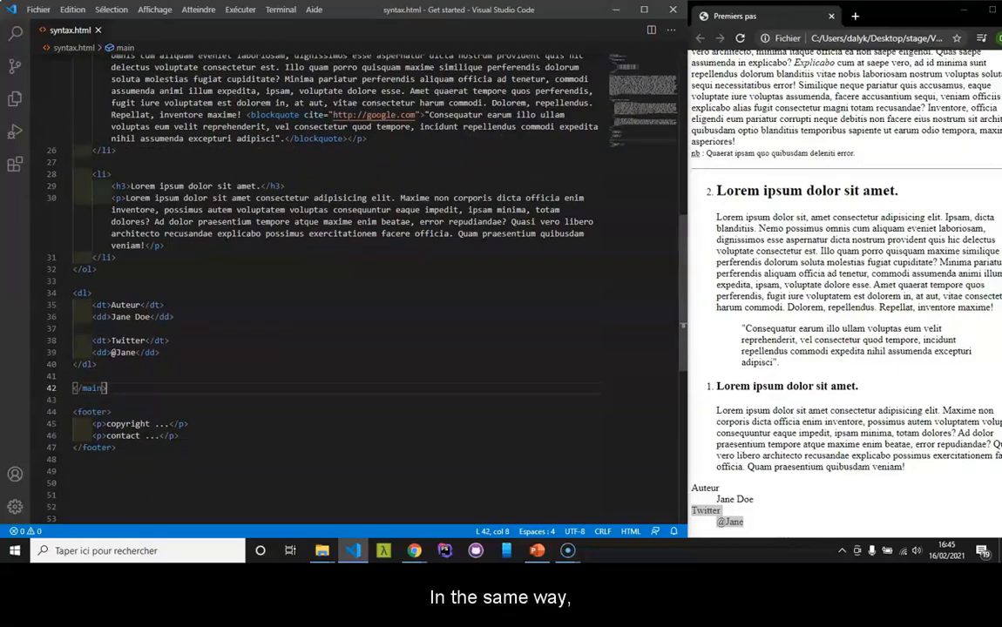
{"action": "scroll", "coordinate": [331, 262], "scroll_direction": "up", "scroll_amount": 3}
{"action": "scroll", "coordinate": [331, 262], "scroll_direction": "up", "scroll_amount": 2}
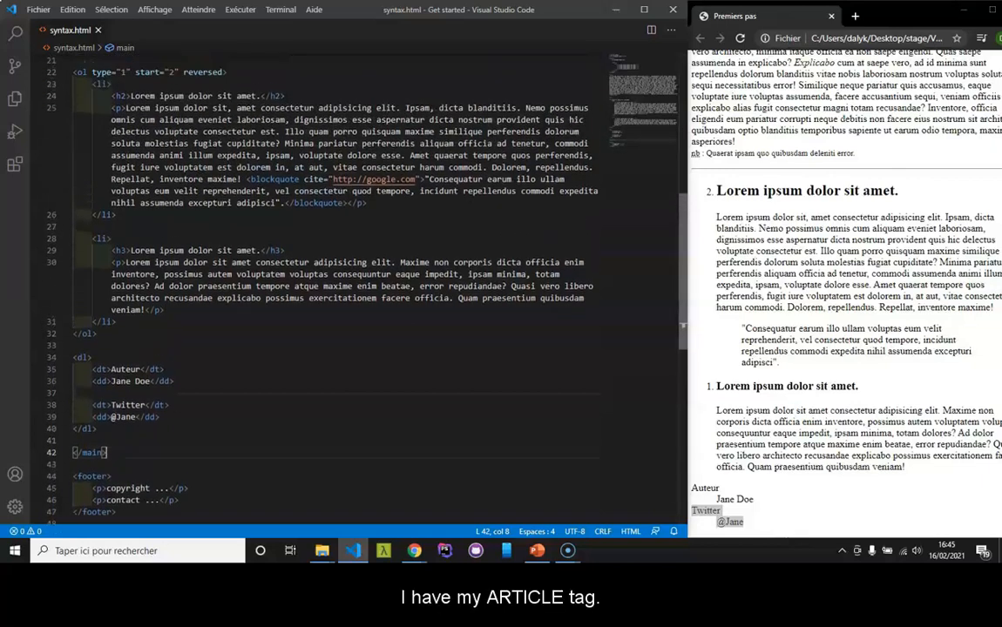
{"action": "scroll", "coordinate": [331, 261], "scroll_direction": "up", "scroll_amount": 2}
{"action": "scroll", "coordinate": [331, 261], "scroll_direction": "up", "scroll_amount": 2}
{"action": "scroll", "coordinate": [331, 261], "scroll_direction": "up", "scroll_amount": 2}
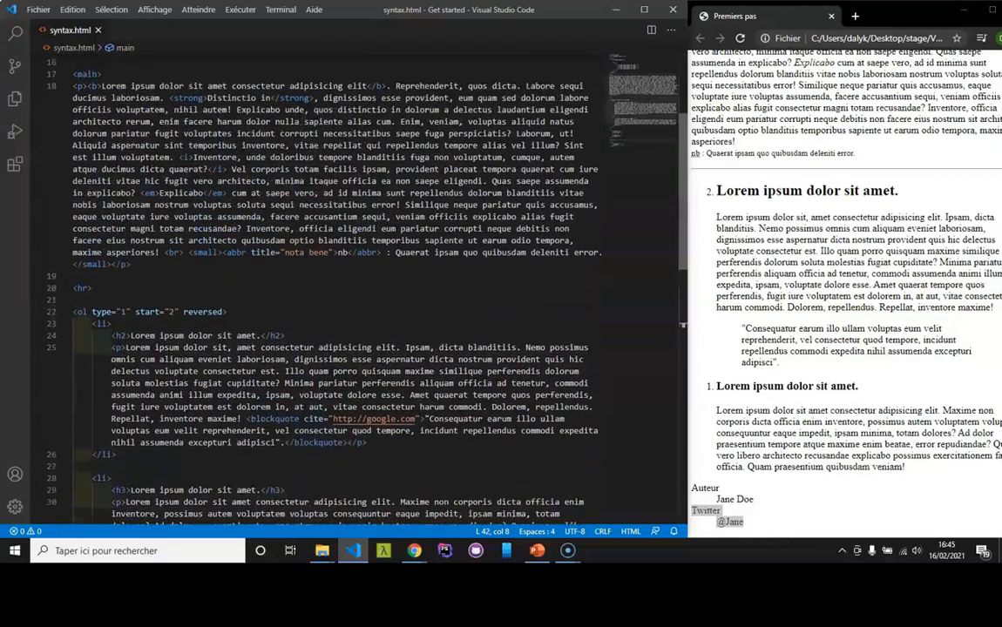
{"action": "scroll", "coordinate": [331, 261], "scroll_direction": "up", "scroll_amount": 2}
{"action": "scroll", "coordinate": [331, 261], "scroll_direction": "up", "scroll_amount": 1}
Open <article> just inside main and add an indented </article> after the description list.
{"action": "left_click", "coordinate": [102, 151]}
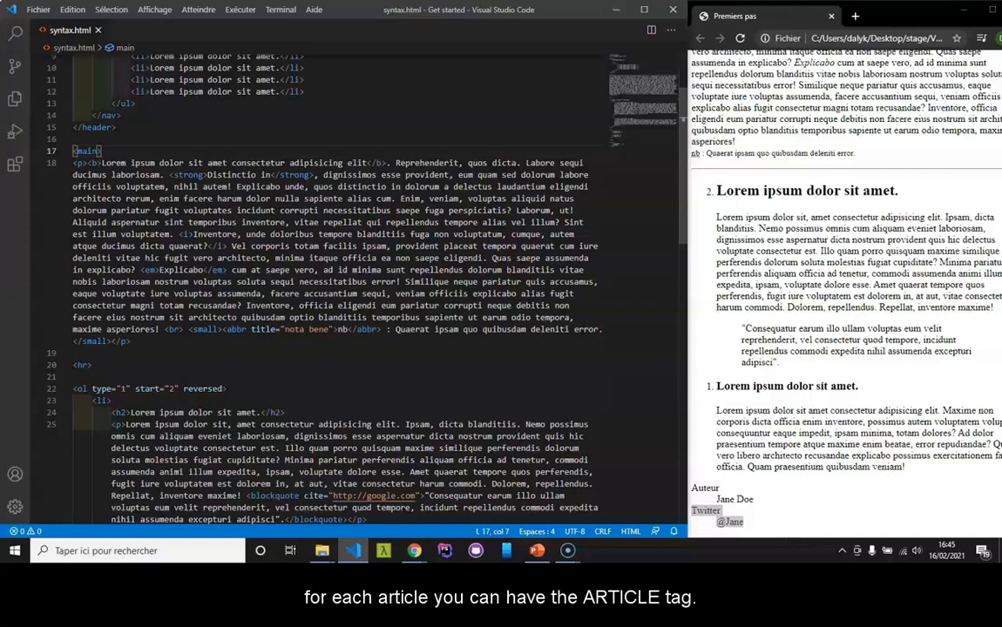
{"action": "key", "text": "Return"}
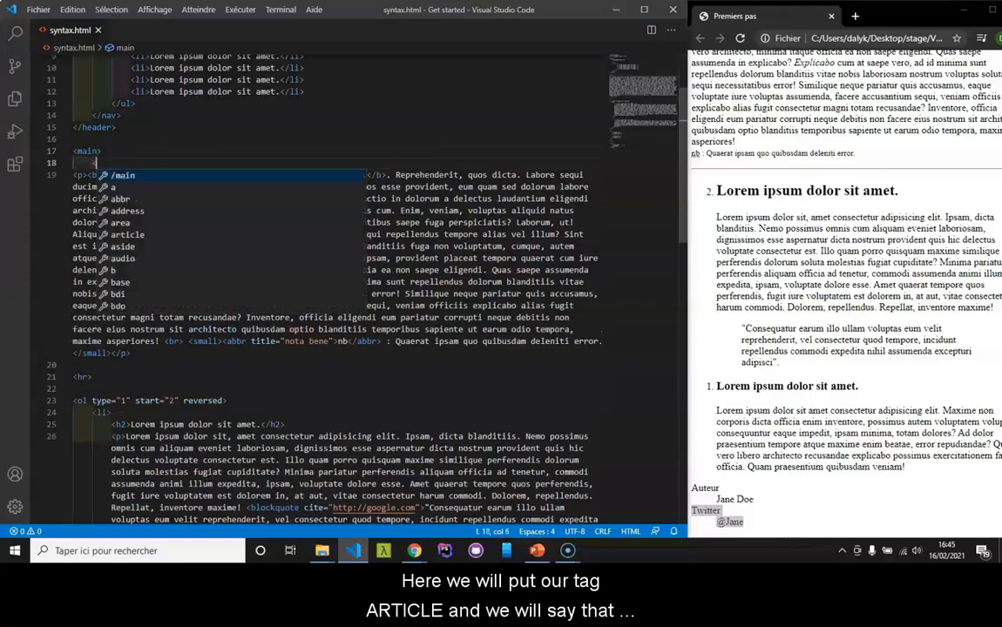
{"action": "type", "text": "<article></article>"}
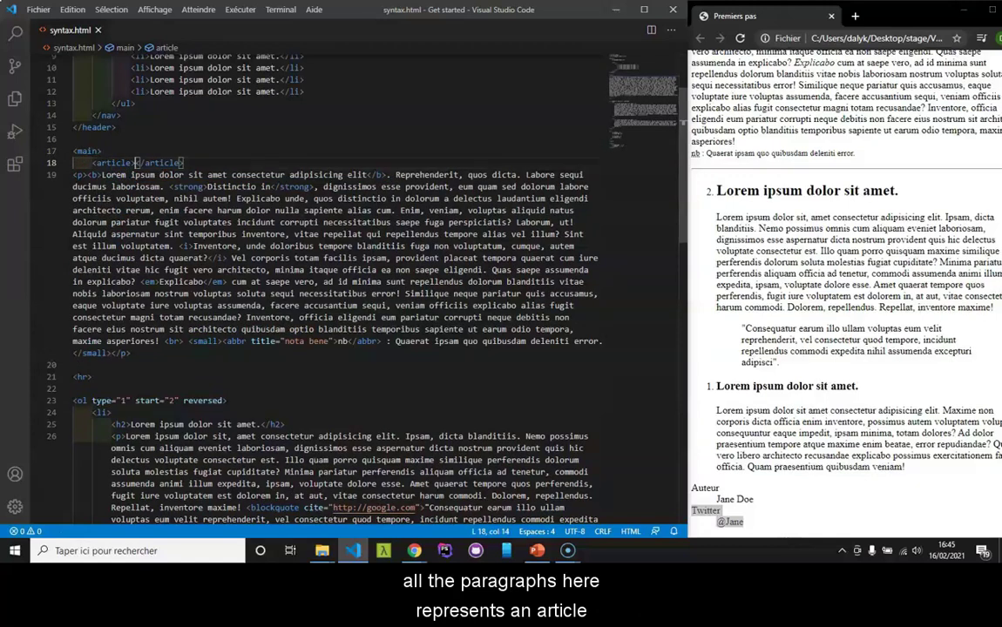
{"action": "key", "text": "shift+End"}
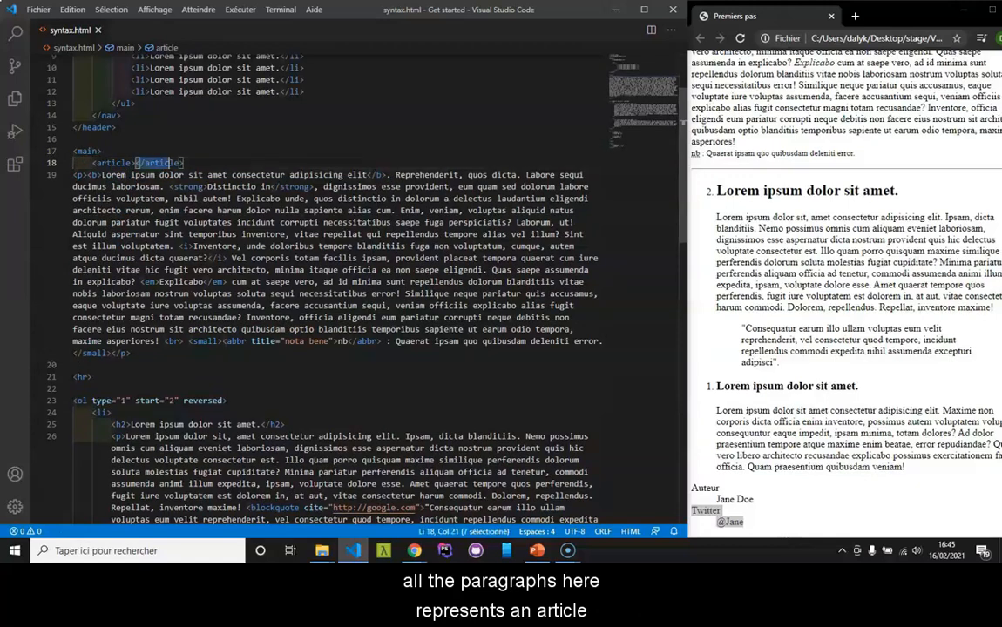
{"action": "key", "text": "Delete"}
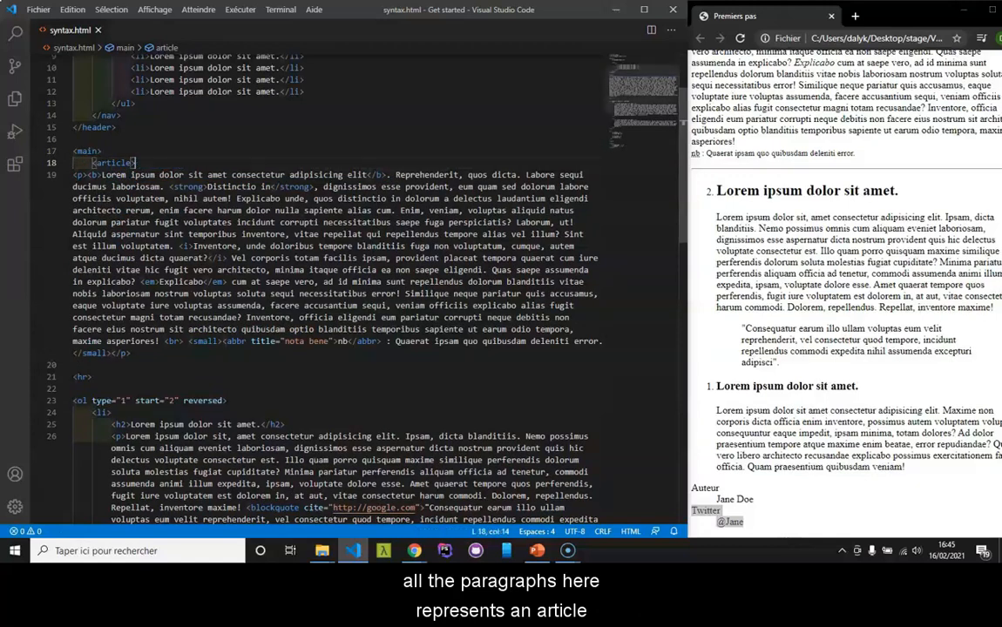
{"action": "scroll", "coordinate": [331, 288], "scroll_direction": "down", "scroll_amount": 8}
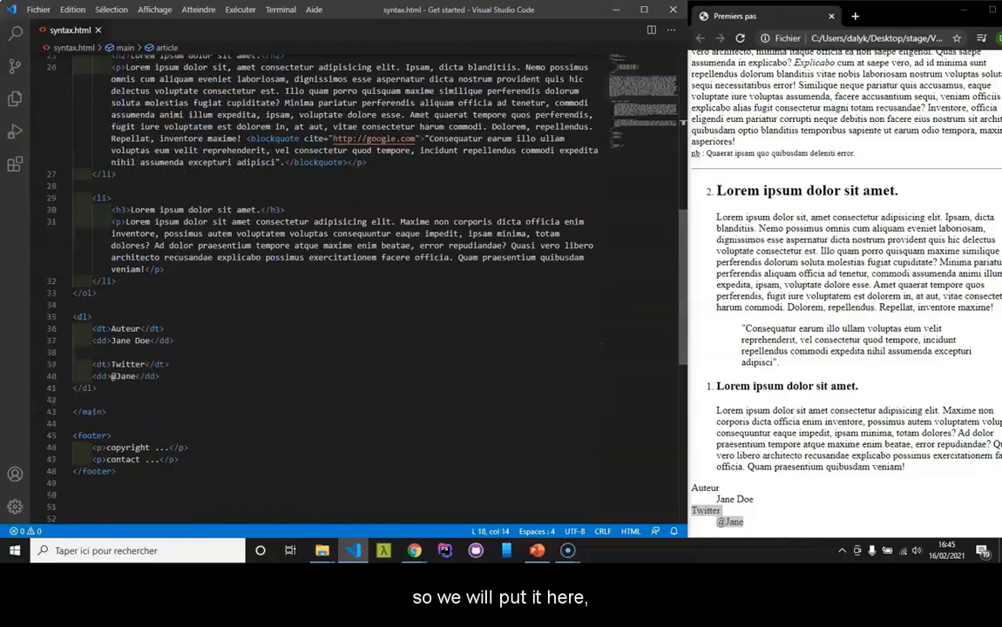
{"action": "left_click", "coordinate": [174, 400]}
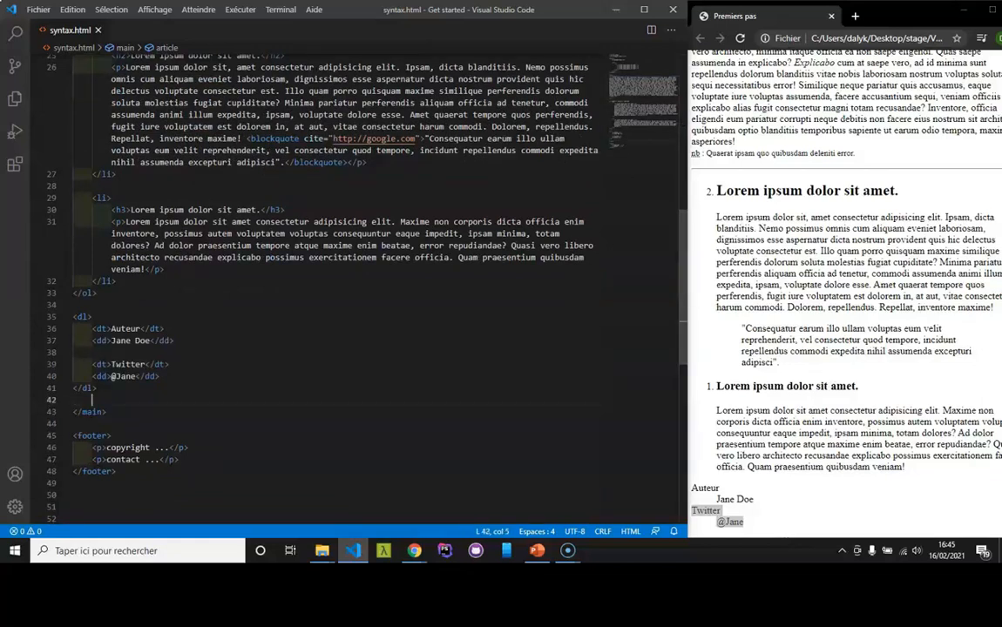
{"action": "type", "text": "</article>"}
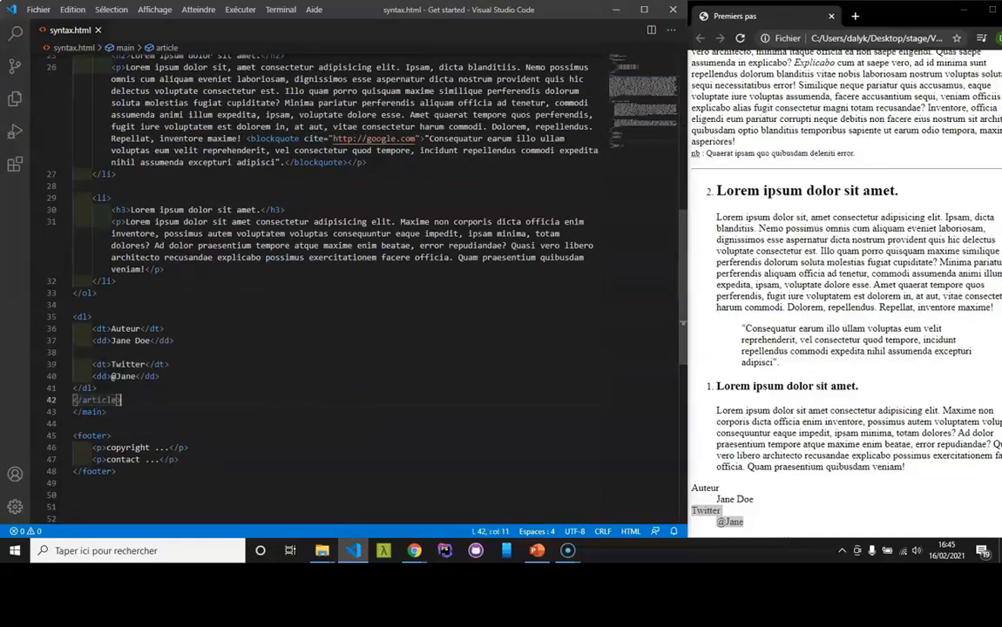
{"action": "key", "text": "Home"}
{"action": "key", "text": "Tab"}
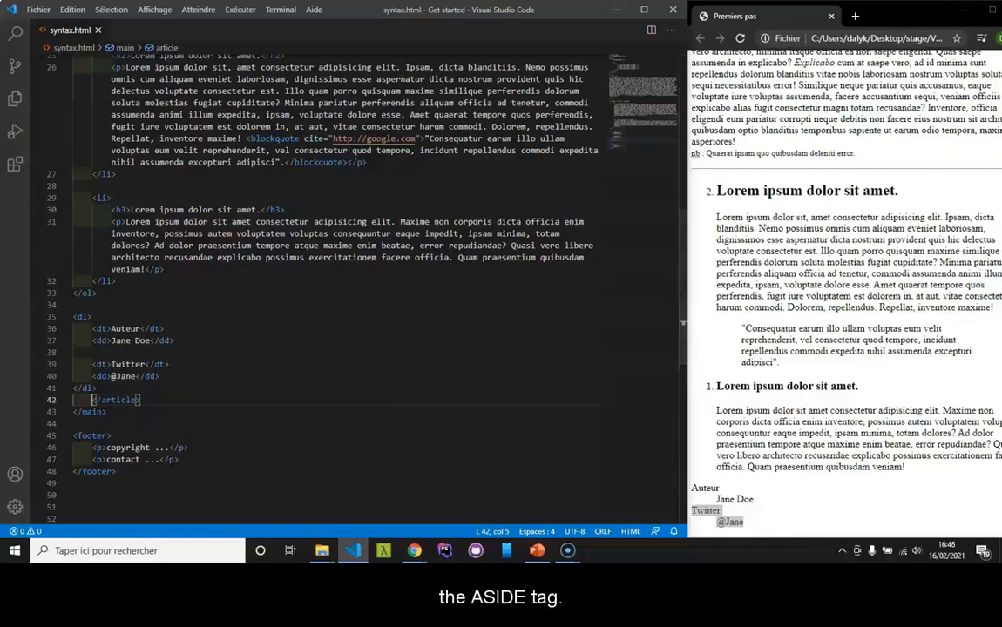
{"action": "scroll", "coordinate": [349, 262], "scroll_direction": "up", "scroll_amount": 8}
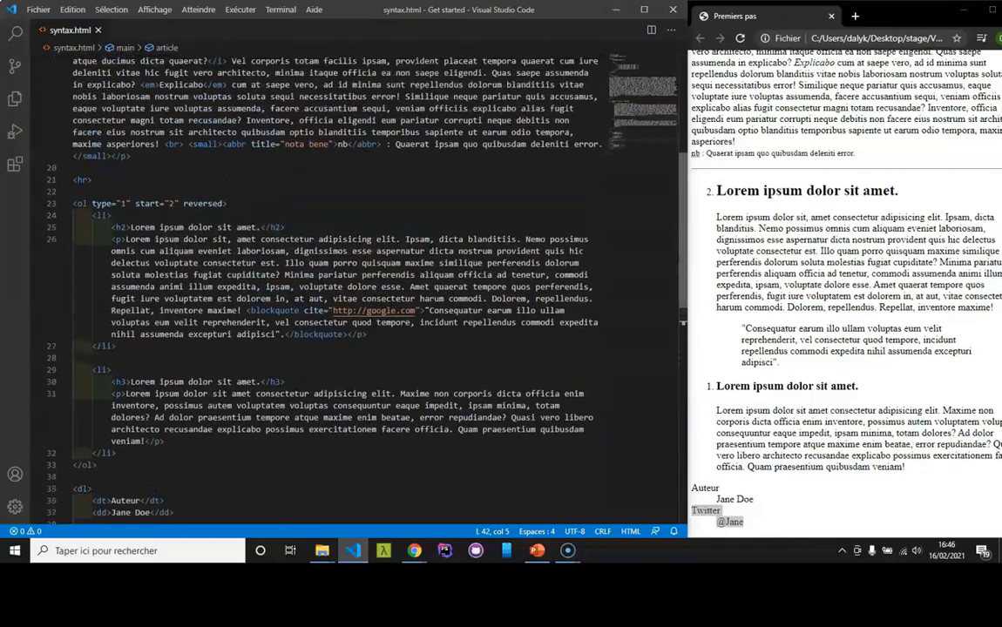
{"action": "scroll", "coordinate": [348, 261], "scroll_direction": "up", "scroll_amount": 5}
{"action": "scroll", "coordinate": [348, 261], "scroll_direction": "up", "scroll_amount": 3}
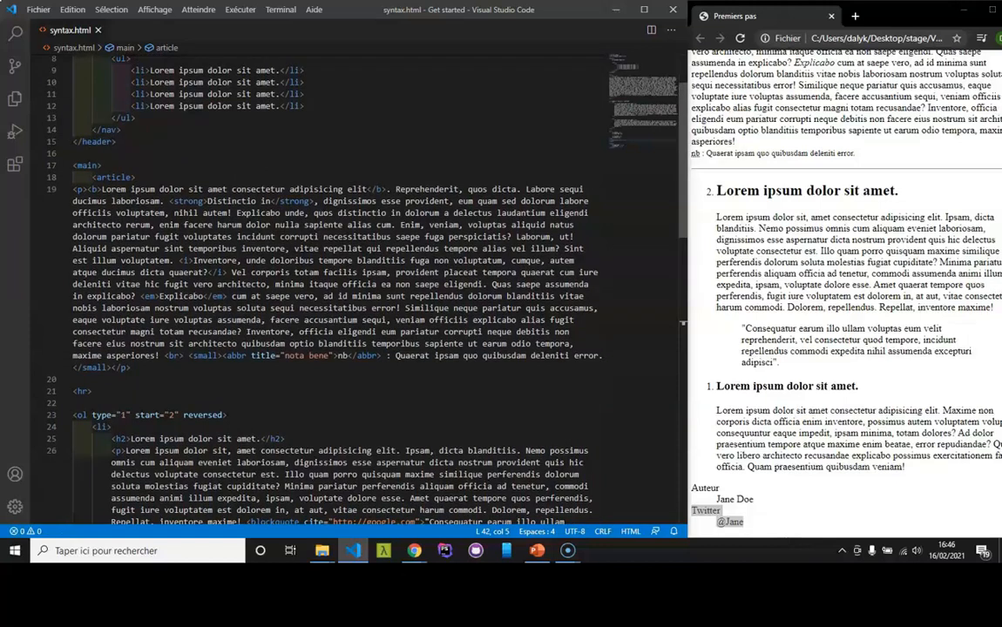
{"action": "scroll", "coordinate": [331, 287], "scroll_direction": "down", "scroll_amount": 3}
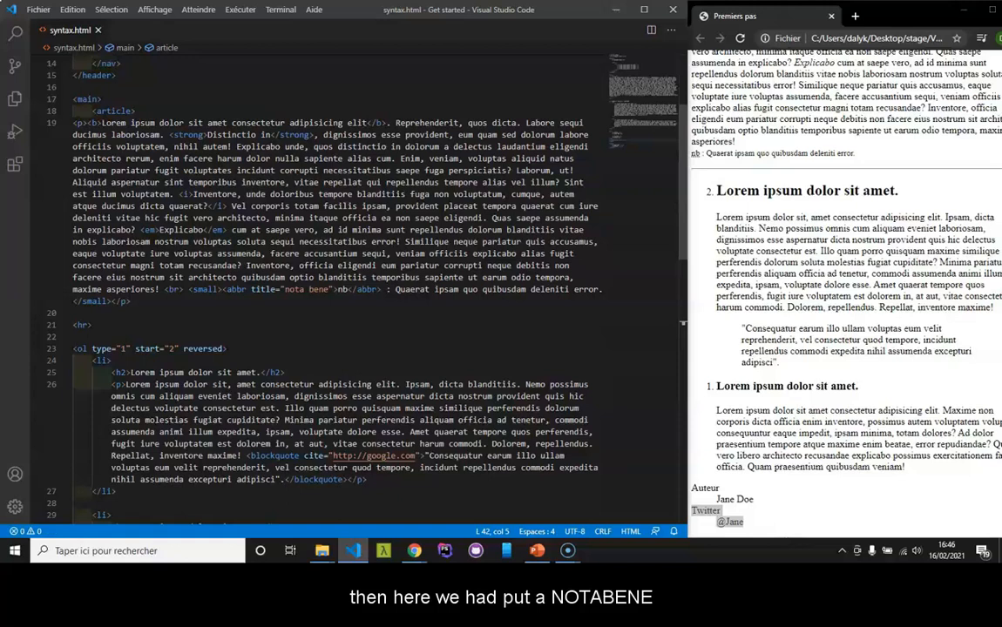
Put the nota bene note on its own line with <aside> above and an aligned </aside> below.
{"action": "left_click", "coordinate": [187, 289]}
{"action": "key", "text": "Return"}
{"action": "key", "text": "Return"}
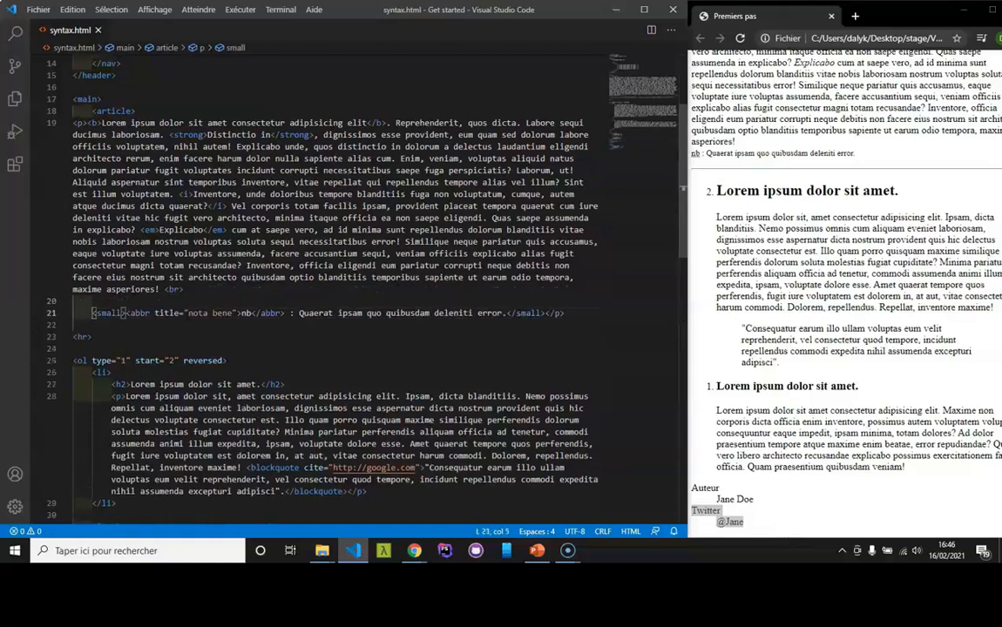
{"action": "key", "text": "Up"}
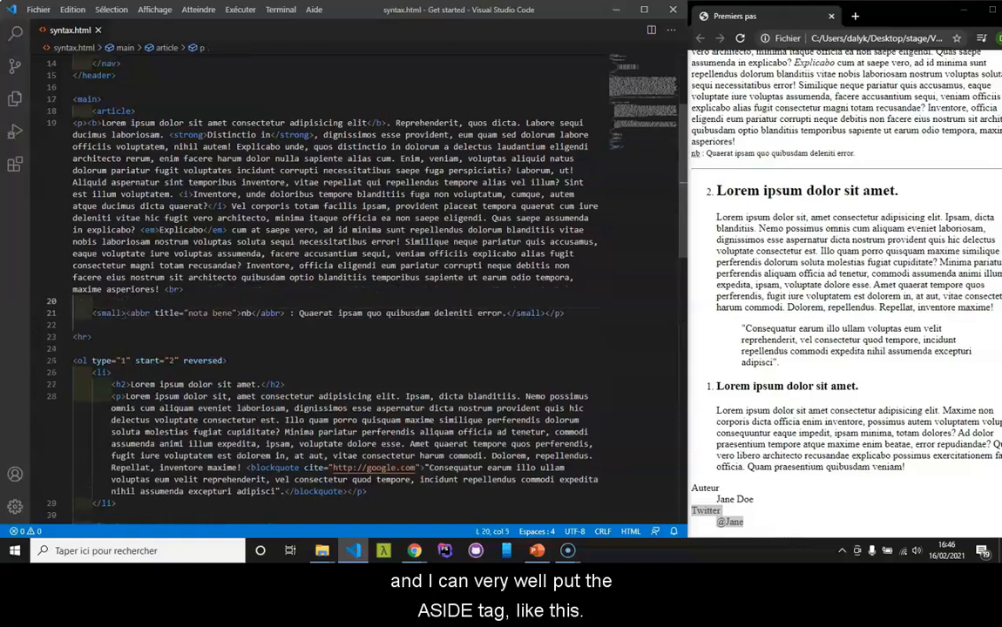
{"action": "type", "text": "<aside></aside>"}
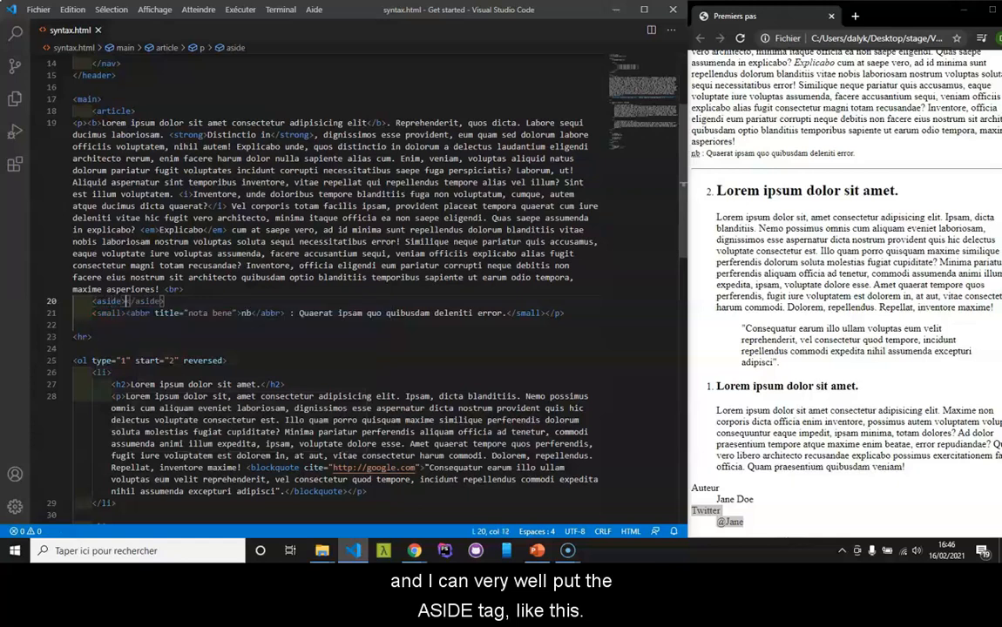
{"action": "key", "text": "shift+End"}
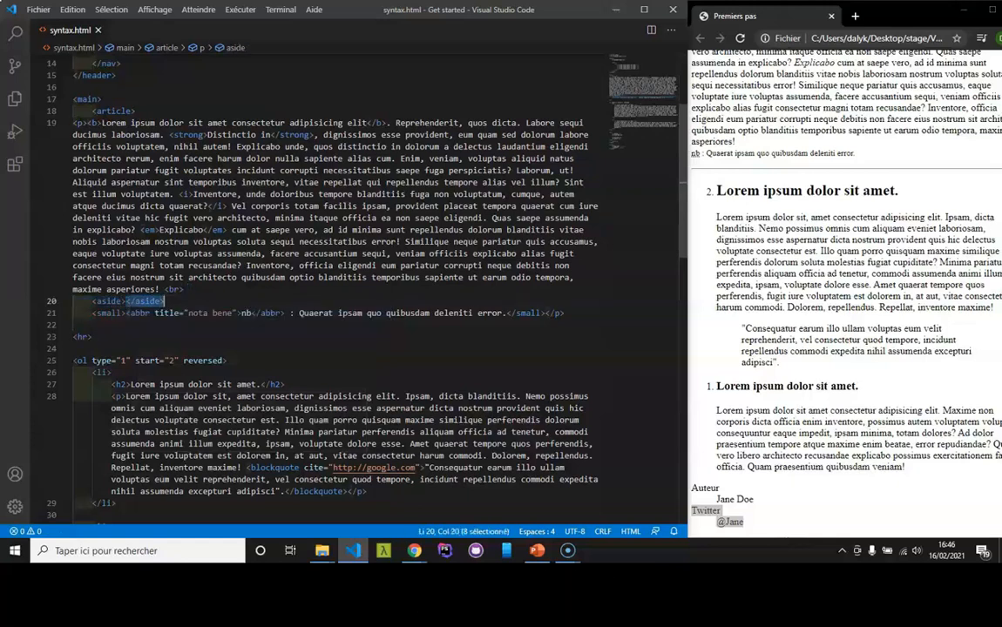
{"action": "key", "text": "Delete"}
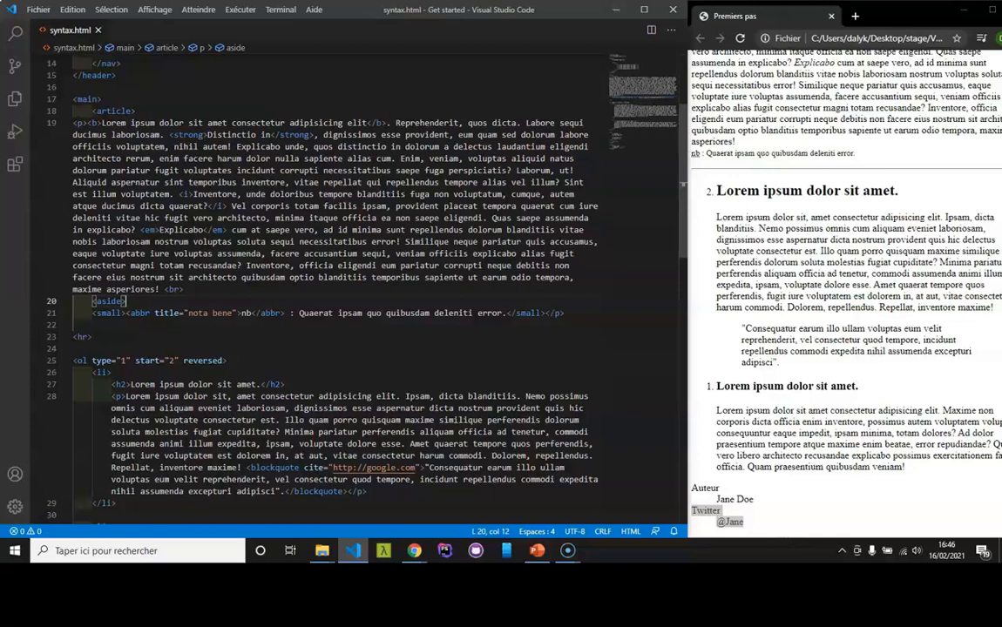
{"action": "key", "text": "Down"}
{"action": "key", "text": "End"}
{"action": "key", "text": "Return"}
{"action": "type", "text": "</aside>"}
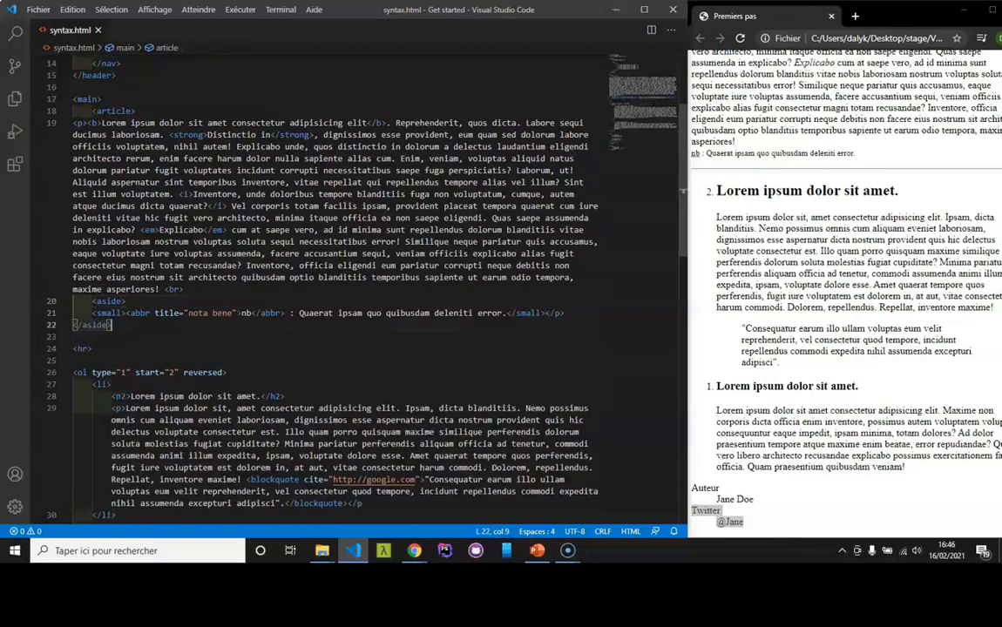
{"action": "key", "text": "Home"}
{"action": "key", "text": "Tab"}
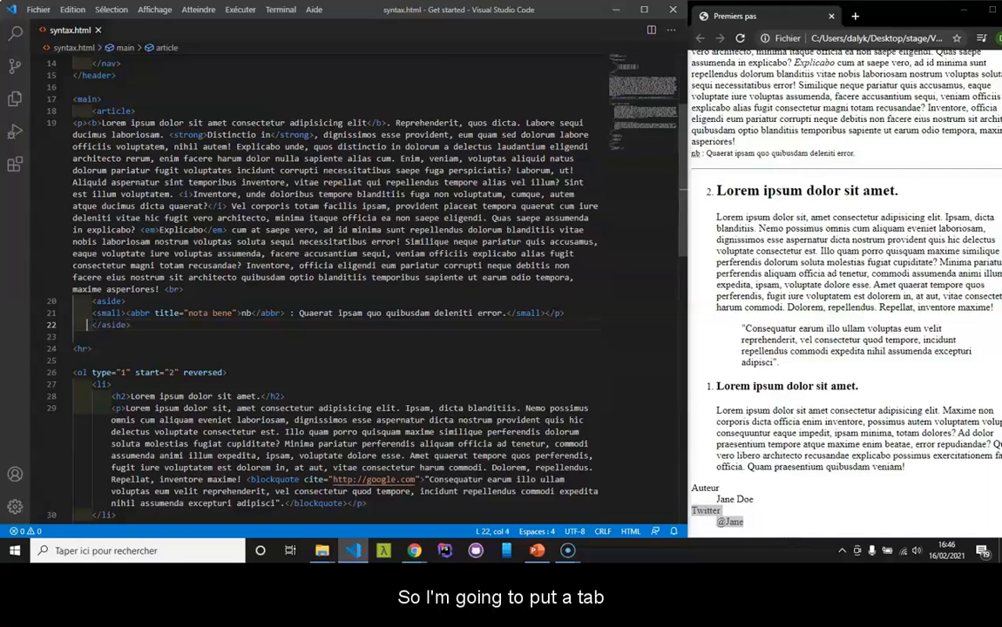
Indent the nota bene note one level inside the aside.
{"action": "key", "text": "Up"}
{"action": "key", "text": "Home"}
{"action": "key", "text": "Tab"}
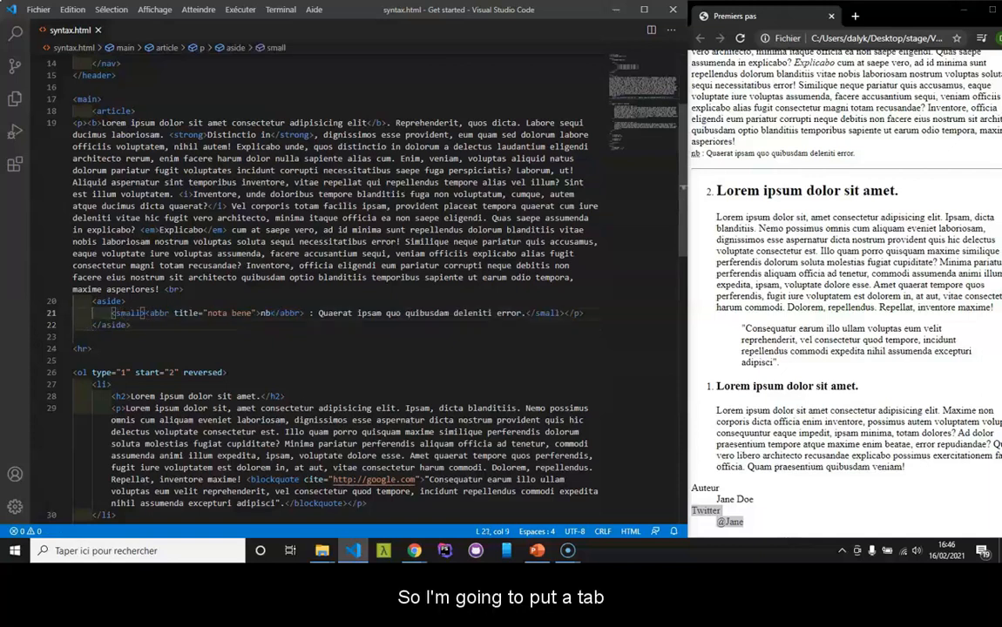
{"action": "key", "text": "Down"}
{"action": "key", "text": "End"}
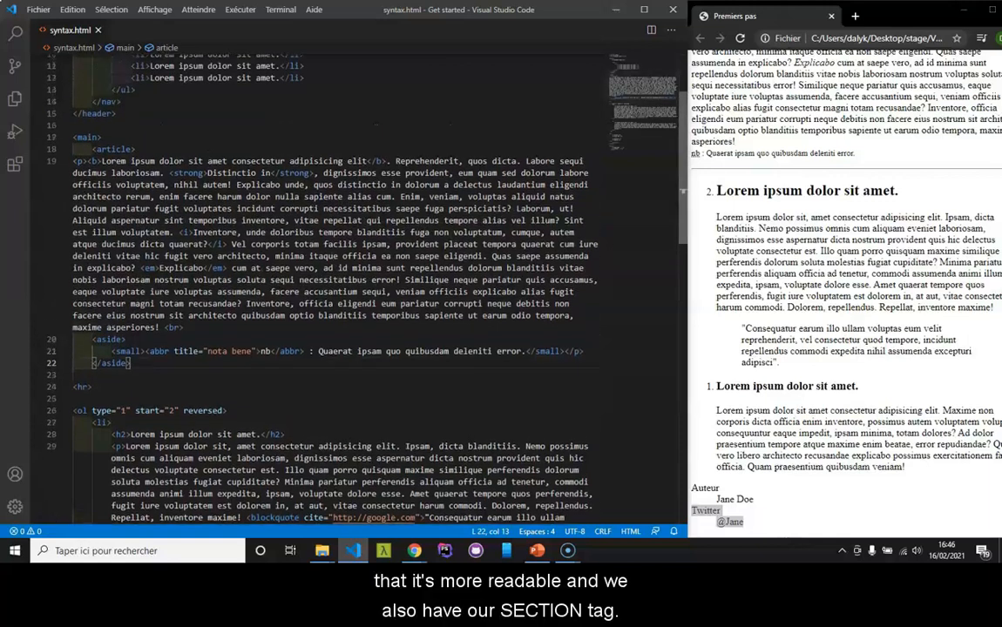
{"action": "scroll", "coordinate": [331, 262], "scroll_direction": "up", "scroll_amount": 3}
{"action": "scroll", "coordinate": [331, 262], "scroll_direction": "down", "scroll_amount": 5}
{"action": "scroll", "coordinate": [331, 261], "scroll_direction": "down", "scroll_amount": 5}
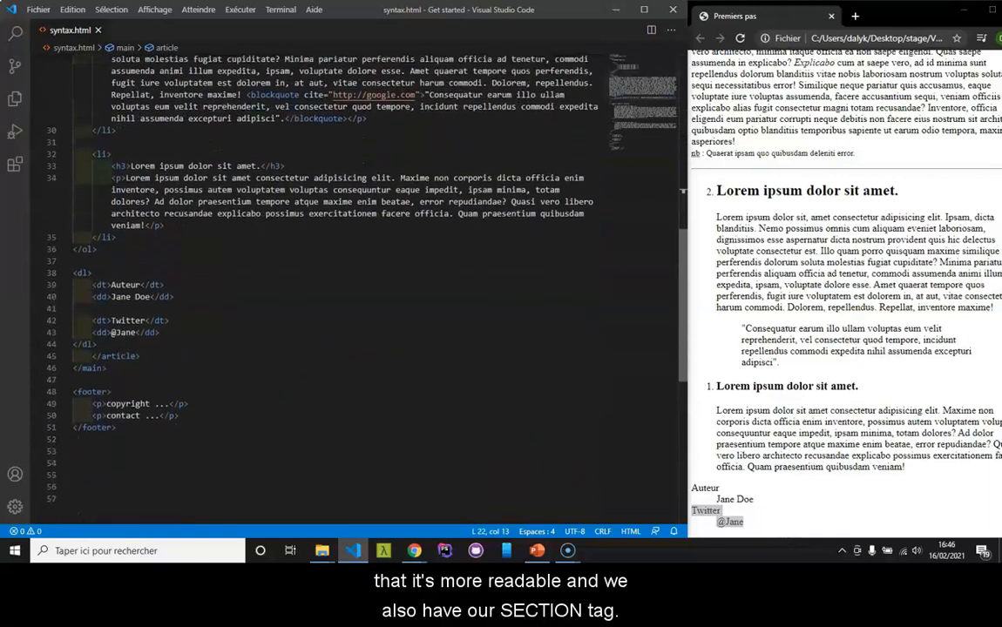
{"action": "scroll", "coordinate": [331, 262], "scroll_direction": "down", "scroll_amount": 1}
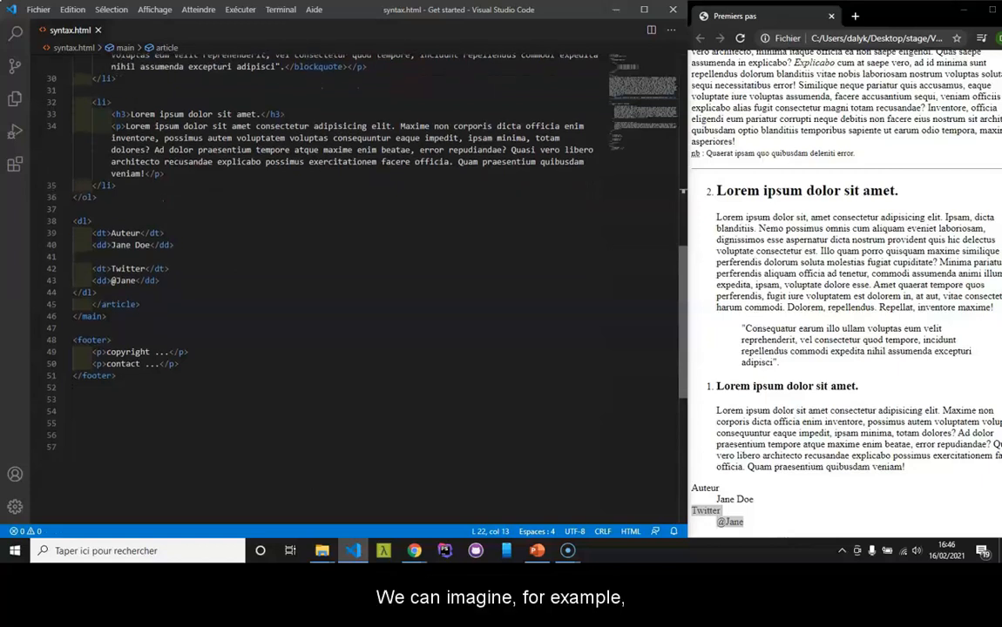
{"action": "scroll", "coordinate": [331, 261], "scroll_direction": "up", "scroll_amount": 1}
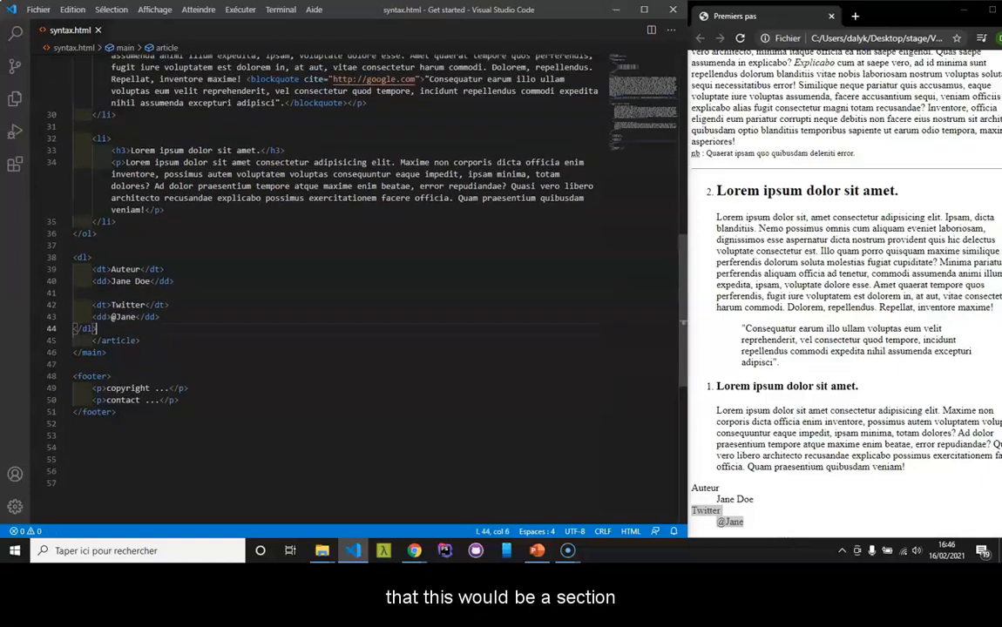
Open a <section> on the blank line above the description list, removing the auto-closed tag.
{"action": "left_click_drag", "start_coordinate": [97, 329], "coordinate": [73, 256]}
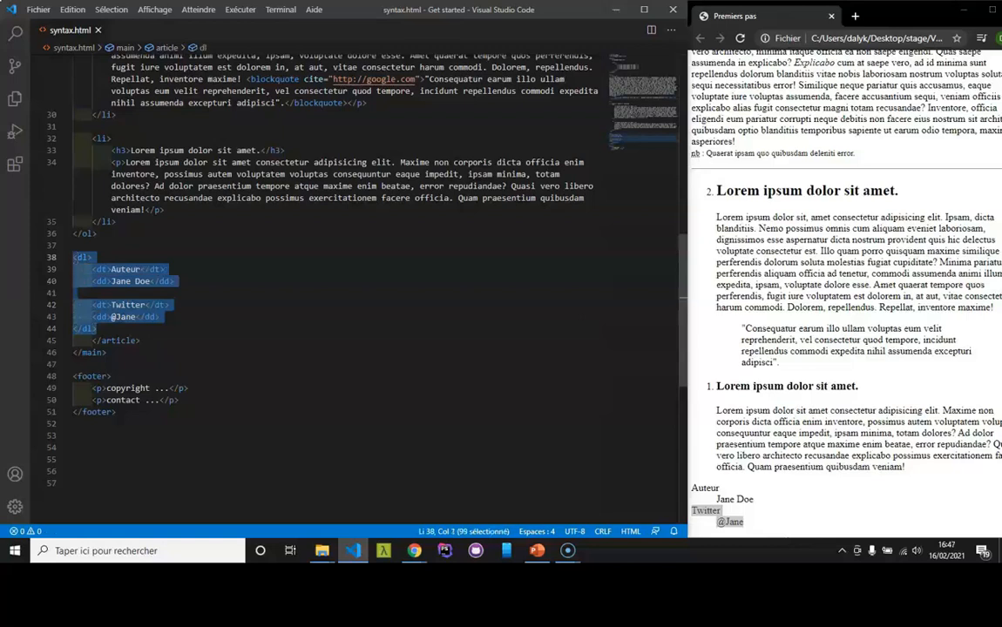
{"action": "left_click", "coordinate": [73, 245]}
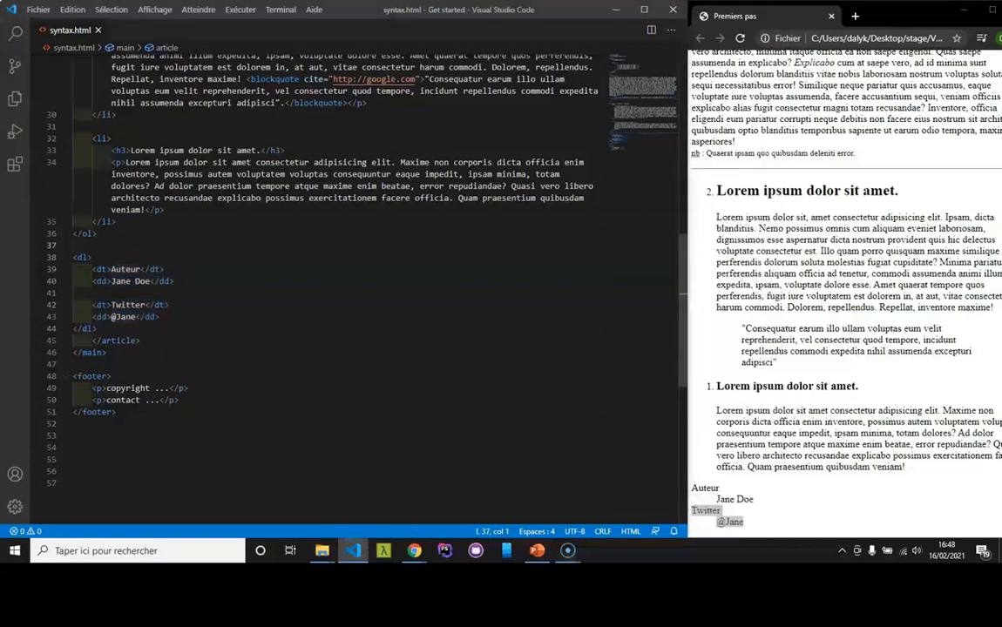
{"action": "type", "text": "sect"}
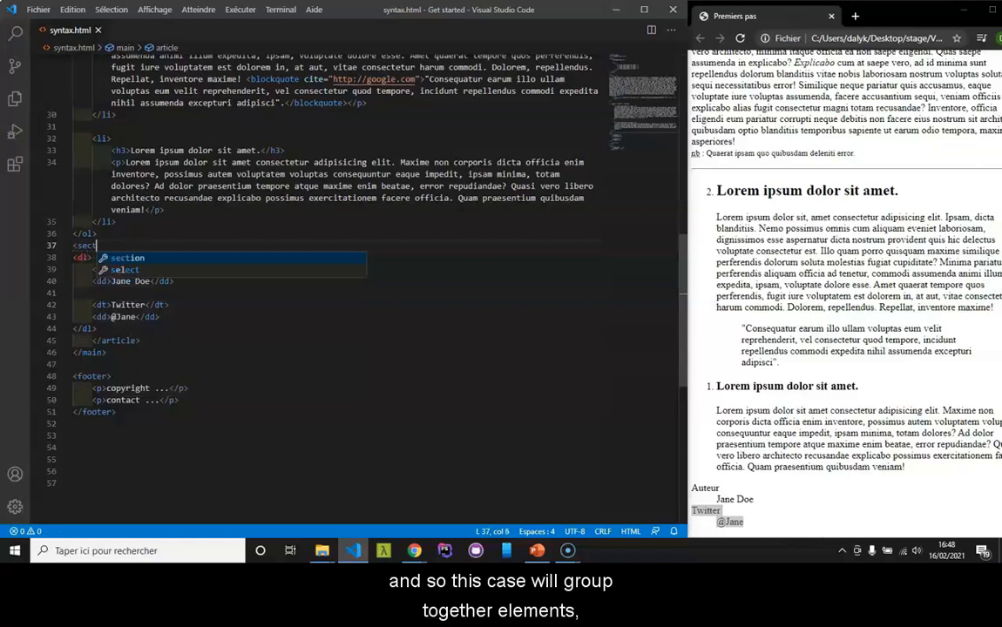
{"action": "type", "text": "ion"}
{"action": "key", "text": "Tab"}
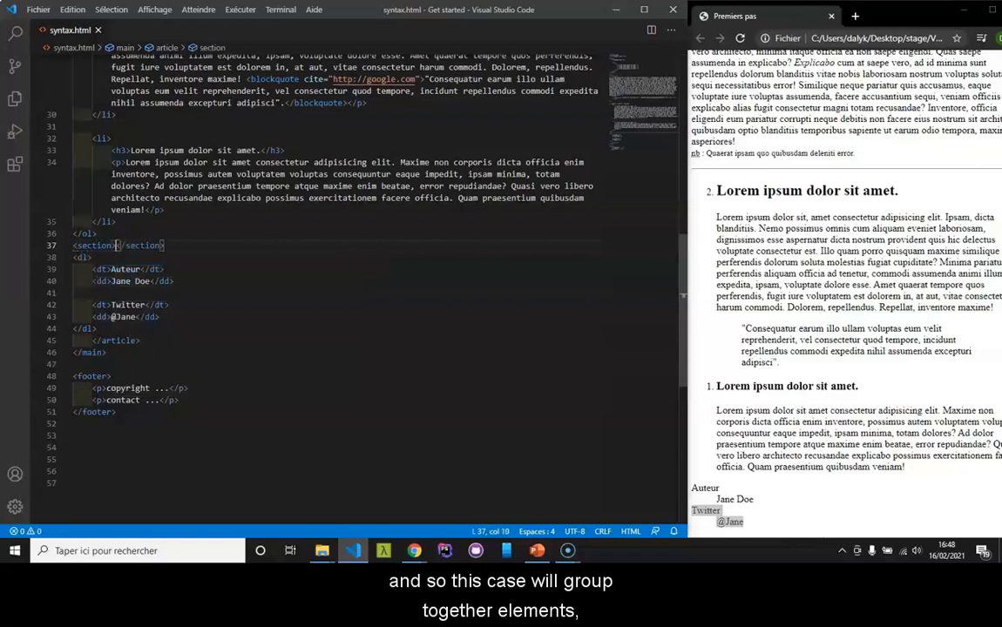
{"action": "key", "text": "shift+End"}
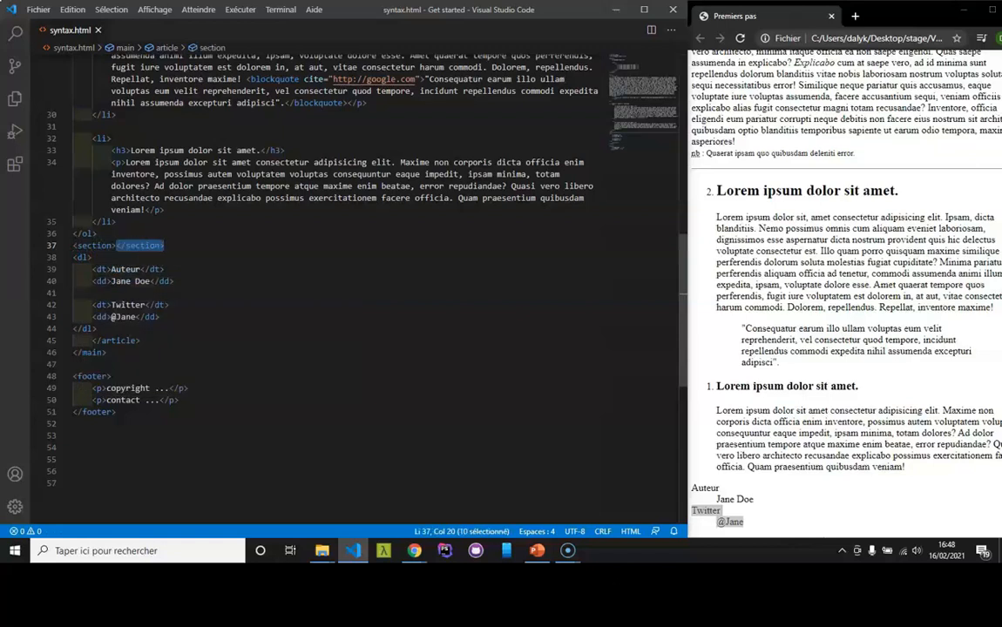
{"action": "key", "text": "Delete"}
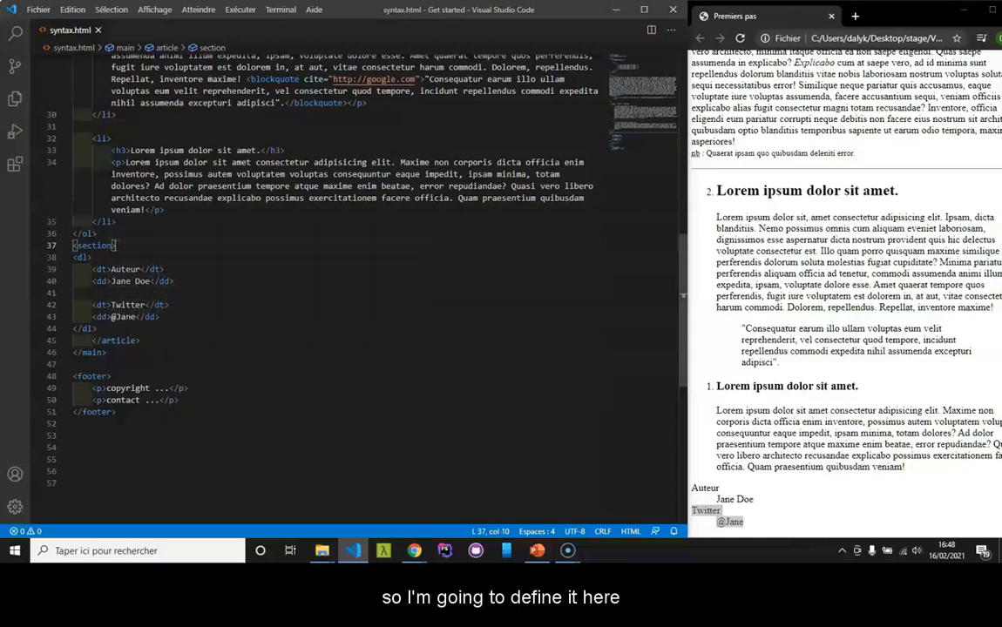
Dismiss the external link prompt and add </section> on a new line after </dl>.
{"action": "left_click", "coordinate": [136, 327]}
{"action": "left_click", "coordinate": [486, 283]}
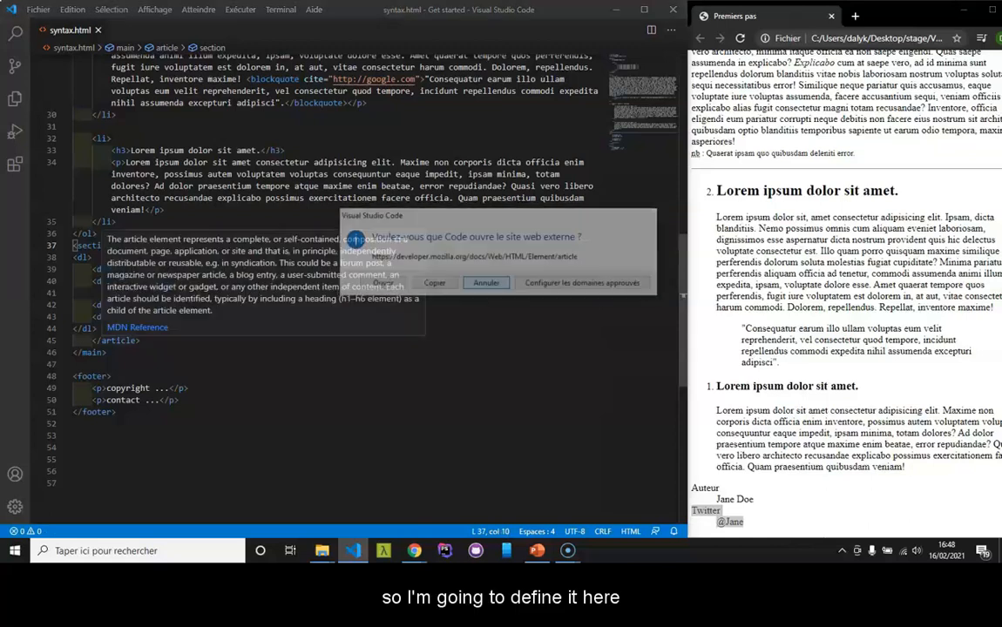
{"action": "left_click", "coordinate": [137, 316]}
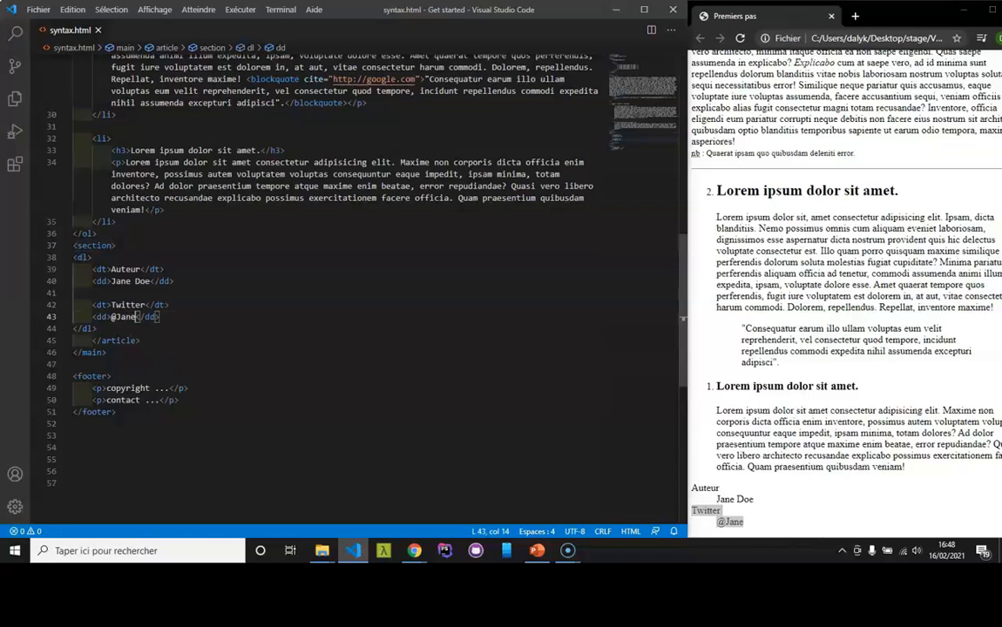
{"action": "key", "text": "Down"}
{"action": "key", "text": "End"}
{"action": "key", "text": "Return"}
{"action": "type", "text": "</section>"}
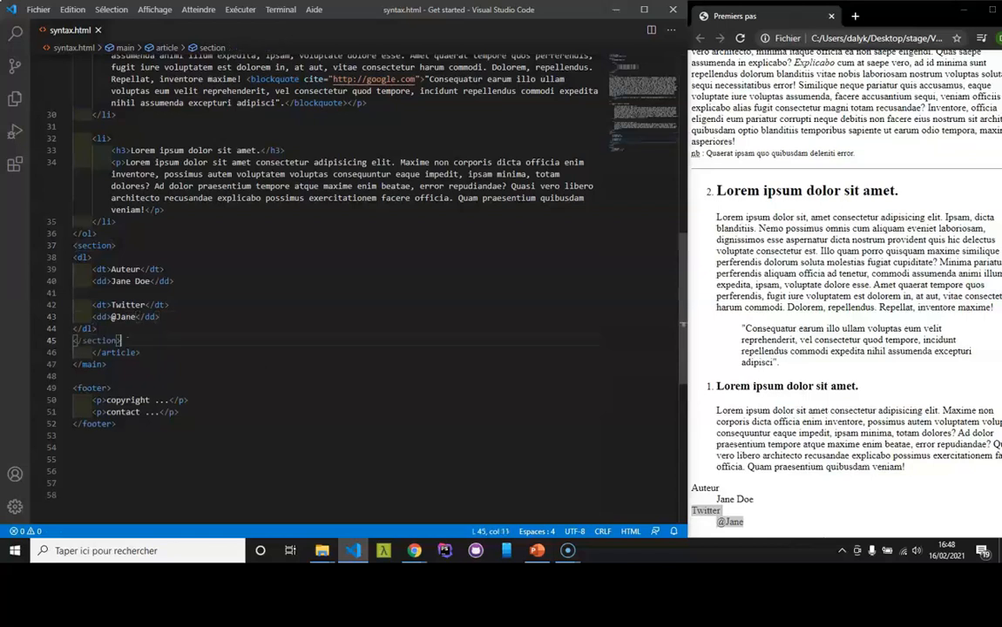
Indent the description list one level inside the section.
{"action": "key", "text": "shift+Up"}
{"action": "key", "text": "shift+Up"}
{"action": "key", "text": "shift+Up"}
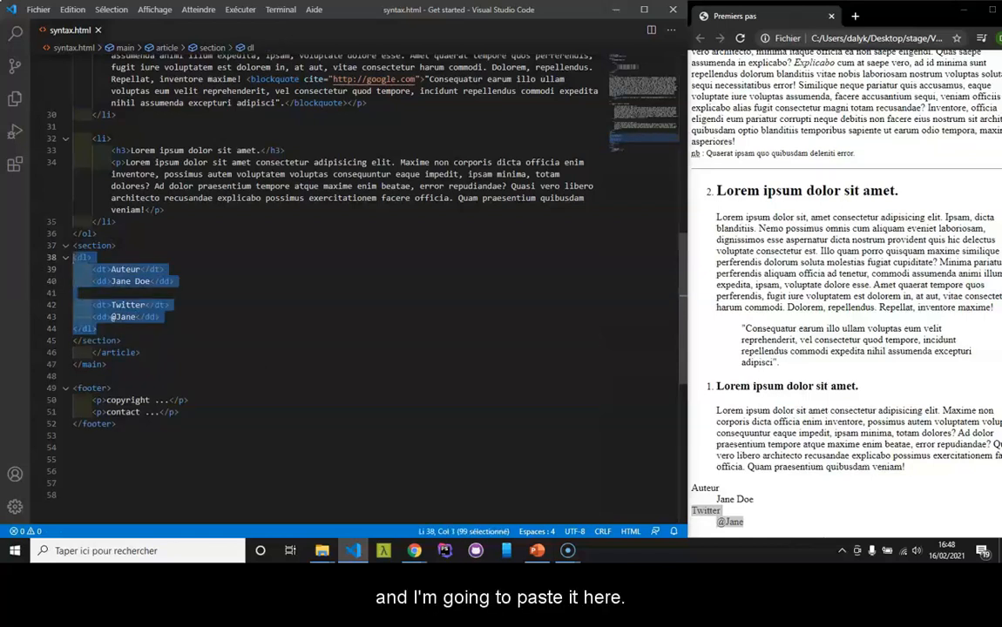
{"action": "key", "text": "Tab"}
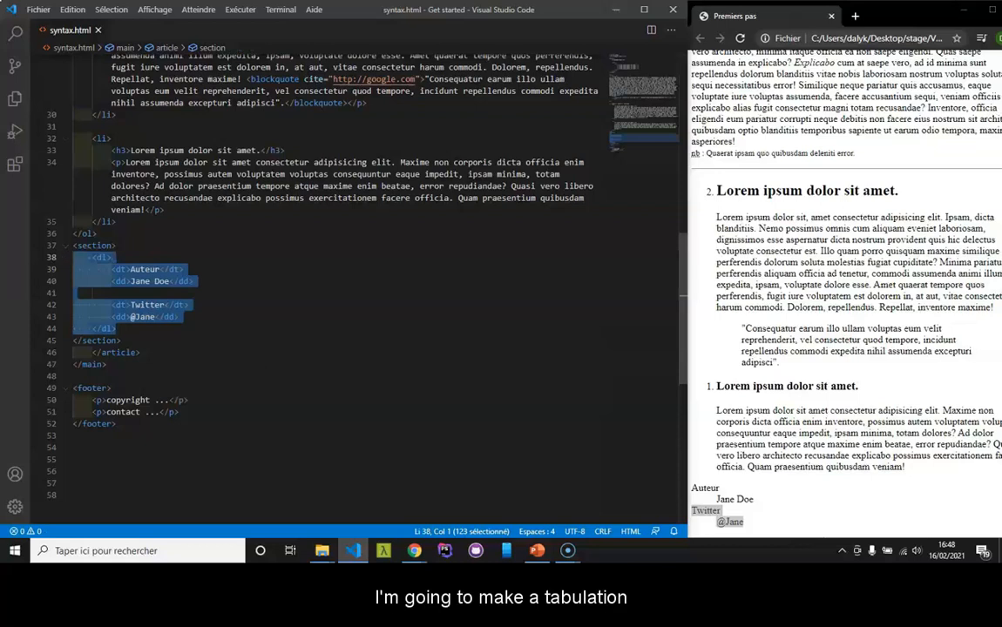
{"action": "left_click", "coordinate": [121, 340]}
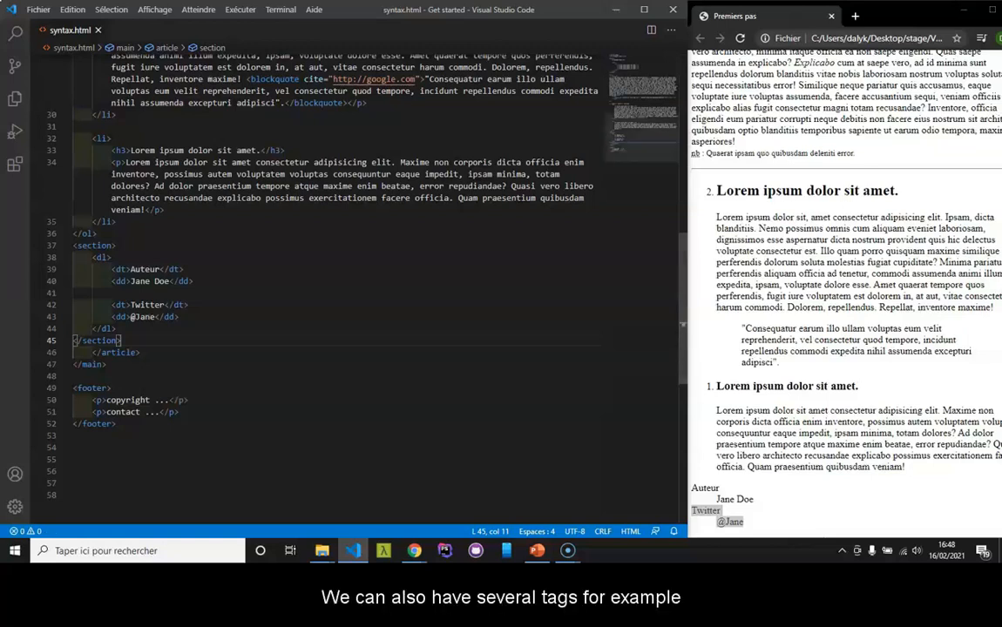
{"action": "scroll", "coordinate": [331, 261], "scroll_direction": "up", "scroll_amount": 3}
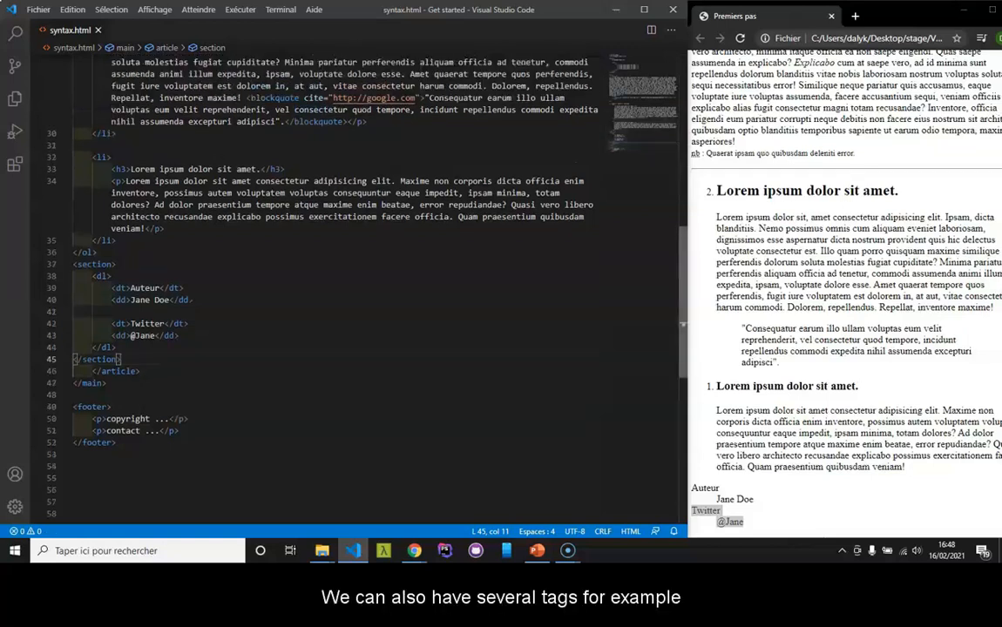
{"action": "scroll", "coordinate": [331, 262], "scroll_direction": "up", "scroll_amount": 8}
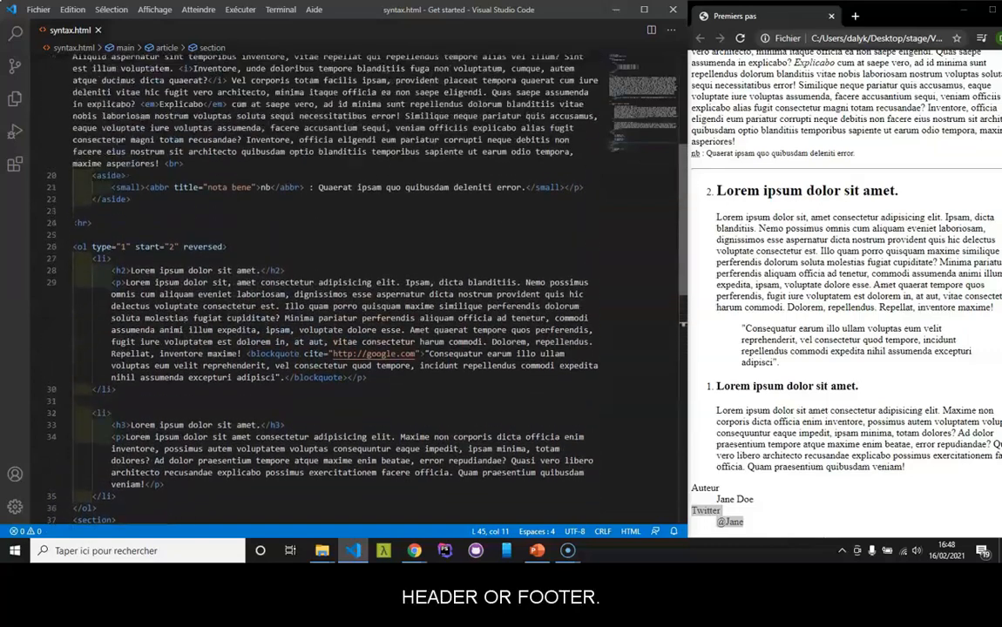
{"action": "left_click", "coordinate": [135, 192]}
{"action": "scroll", "coordinate": [331, 262], "scroll_direction": "down", "scroll_amount": 6}
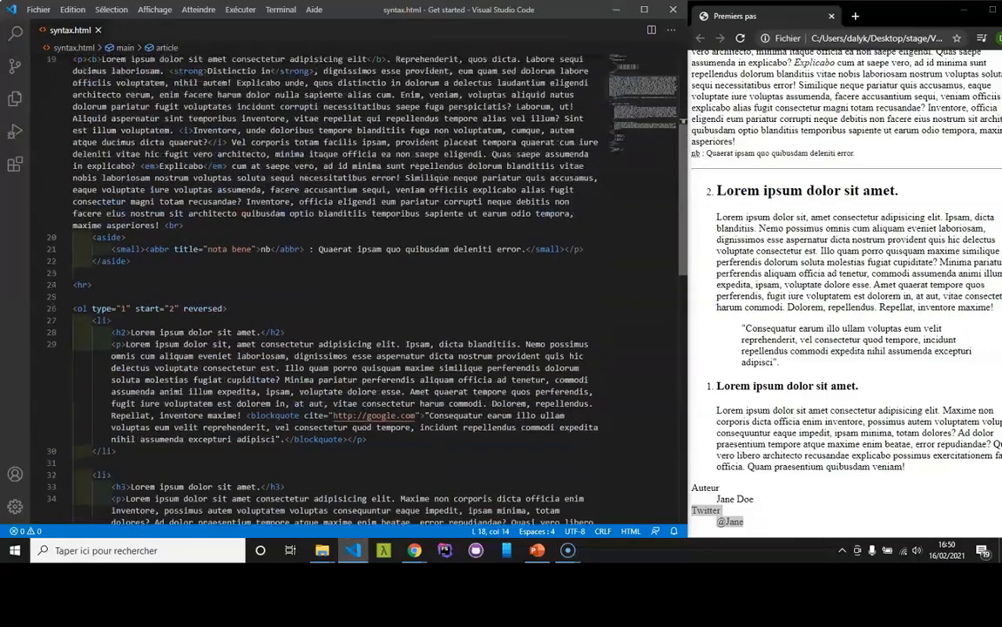
{"action": "scroll", "coordinate": [331, 261], "scroll_direction": "down", "scroll_amount": 5}
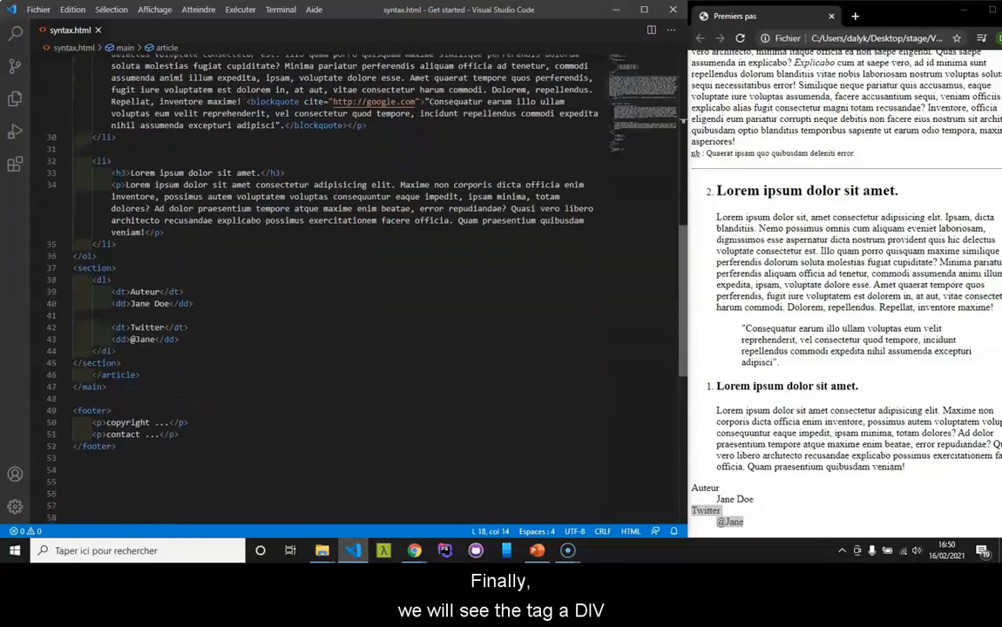
{"action": "scroll", "coordinate": [331, 261], "scroll_direction": "up", "scroll_amount": 8}
{"action": "scroll", "coordinate": [331, 261], "scroll_direction": "up", "scroll_amount": 5}
{"action": "scroll", "coordinate": [331, 261], "scroll_direction": "up", "scroll_amount": 3}
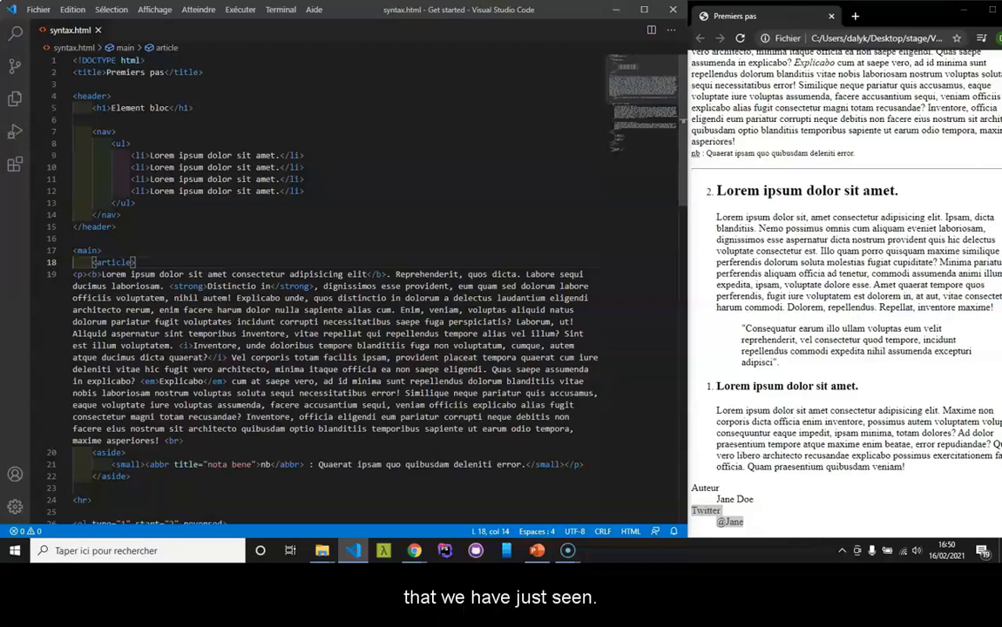
{"action": "scroll", "coordinate": [331, 262], "scroll_direction": "down", "scroll_amount": 3}
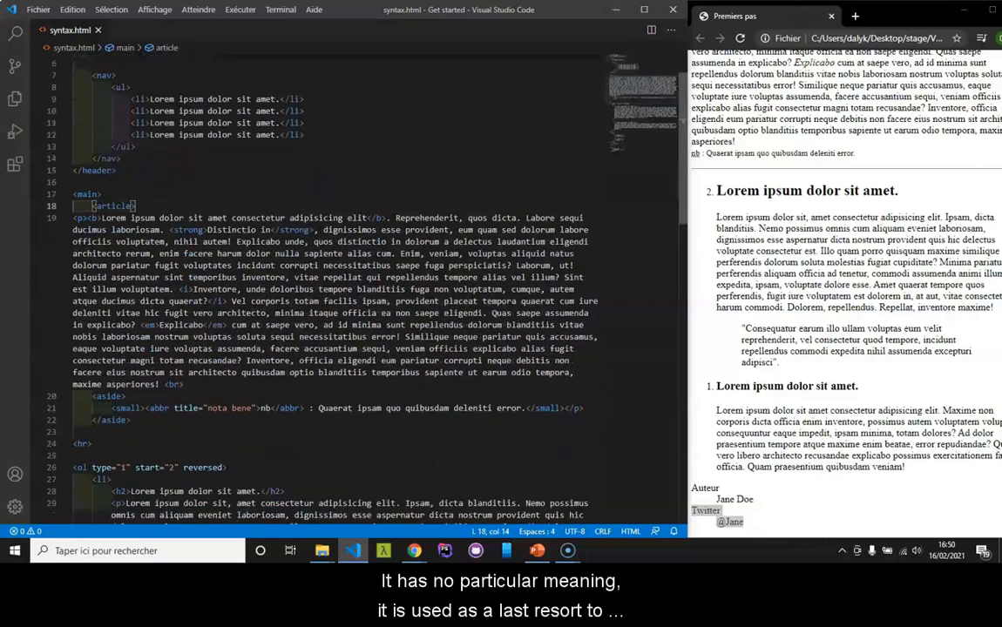
{"action": "scroll", "coordinate": [331, 261], "scroll_direction": "down", "scroll_amount": 2}
{"action": "scroll", "coordinate": [331, 262], "scroll_direction": "down", "scroll_amount": 1}
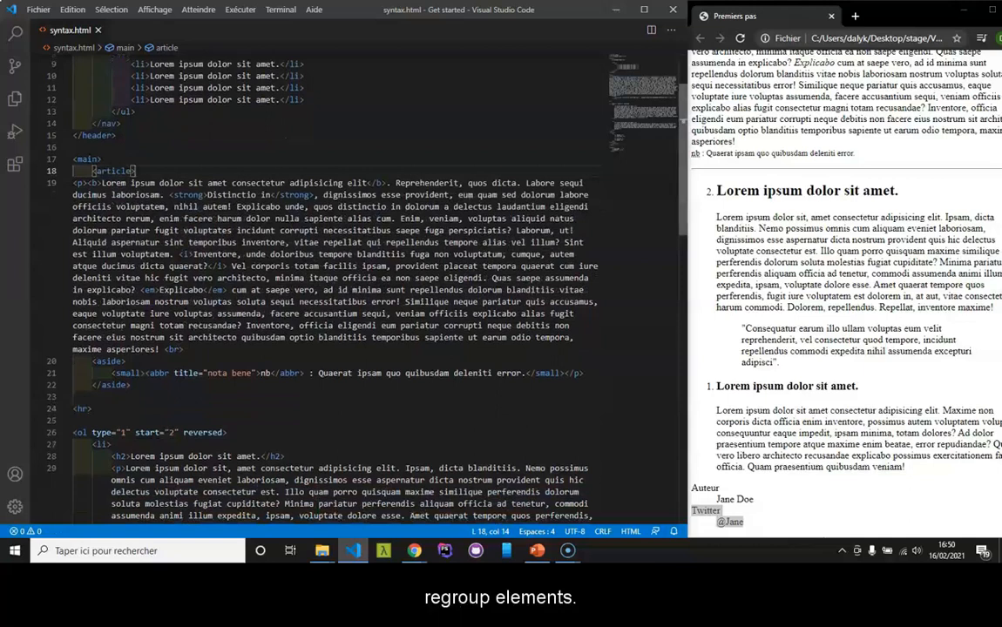
{"action": "scroll", "coordinate": [331, 261], "scroll_direction": "down", "scroll_amount": 1}
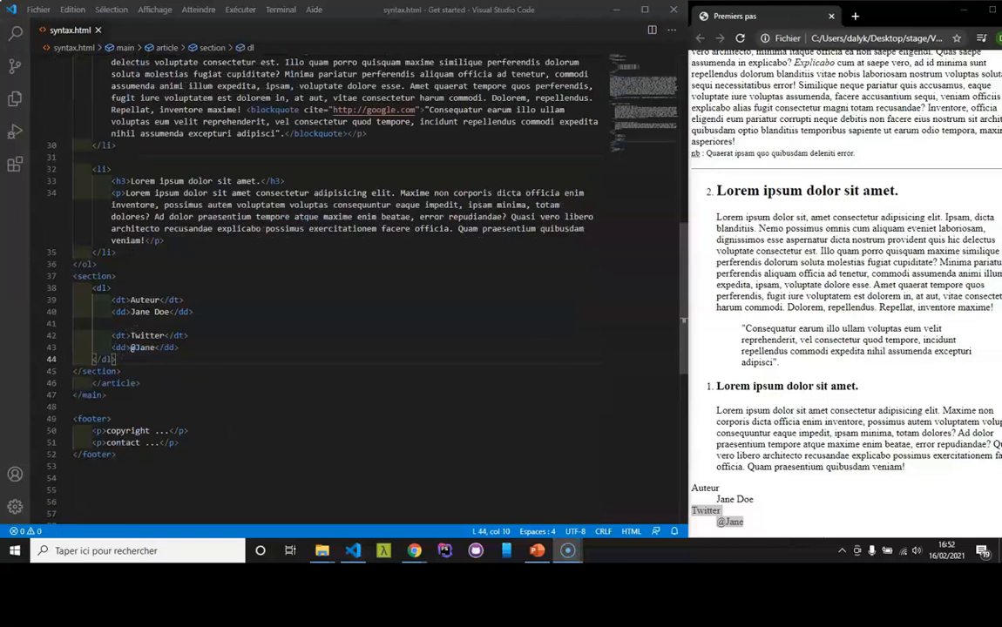
Open a <div> after <dl> and close it below the Jane Doe line.
{"action": "left_click_drag", "start_coordinate": [111, 300], "coordinate": [193, 312]}
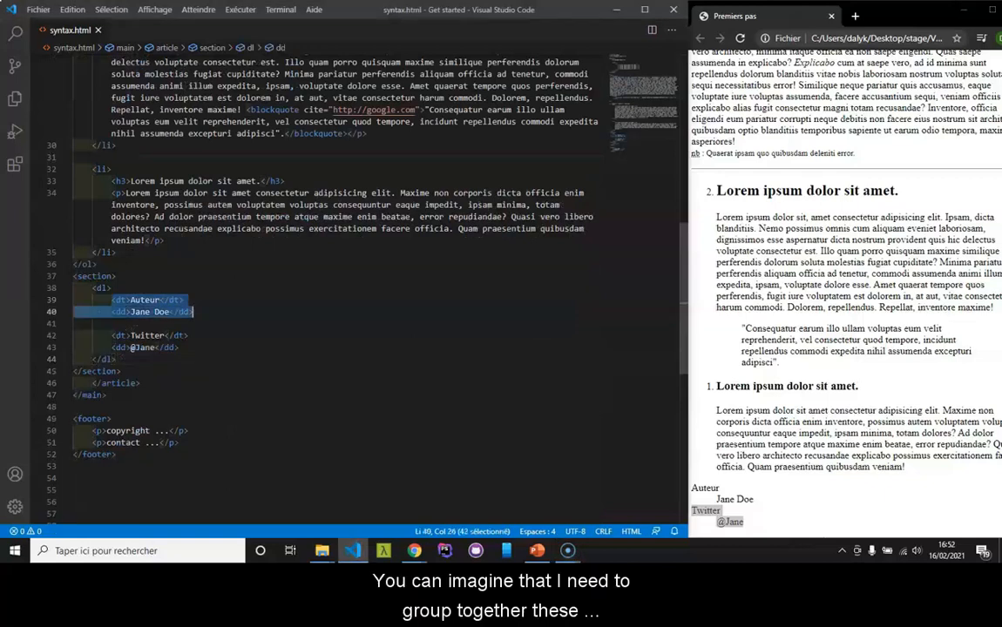
{"action": "left_click", "coordinate": [112, 287]}
{"action": "key", "text": "Return"}
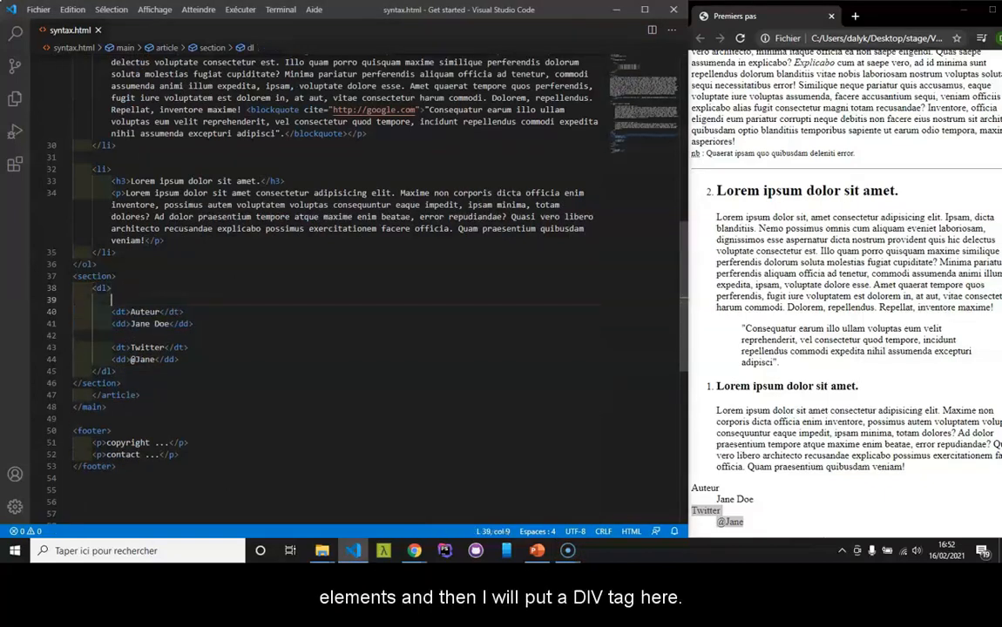
{"action": "type", "text": "<div></div>"}
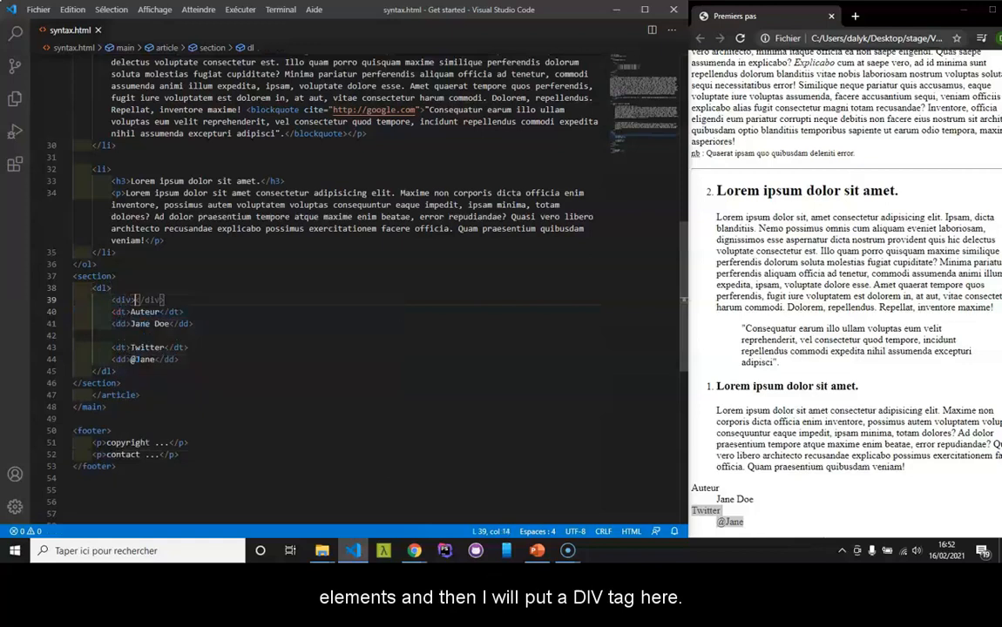
{"action": "left_click_drag", "start_coordinate": [135, 299], "coordinate": [165, 300]}
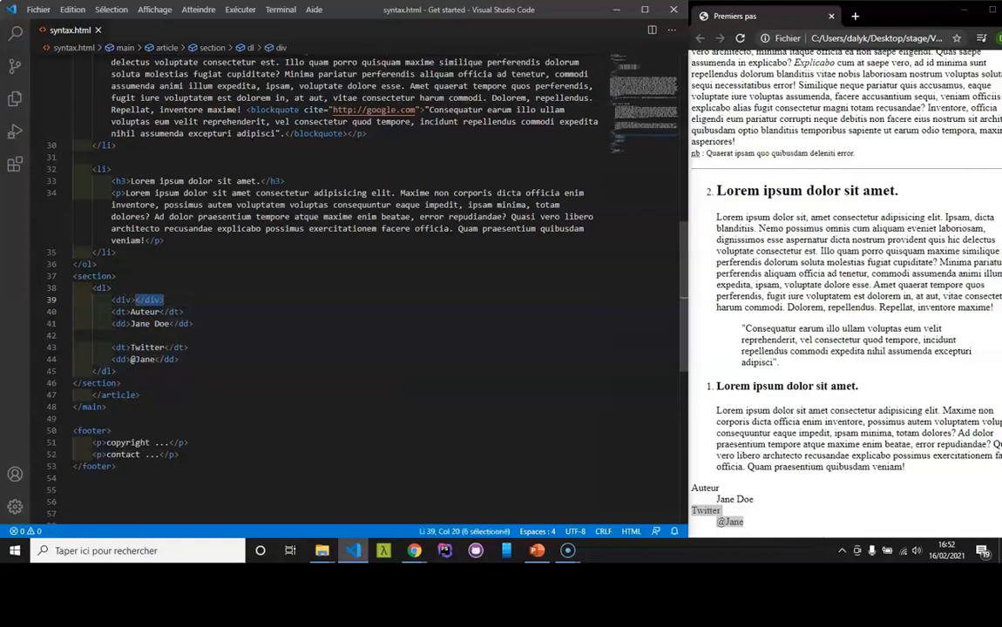
{"action": "key", "text": "ctrl+x"}
{"action": "key", "text": "Down"}
{"action": "key", "text": "Down"}
{"action": "key", "text": "End"}
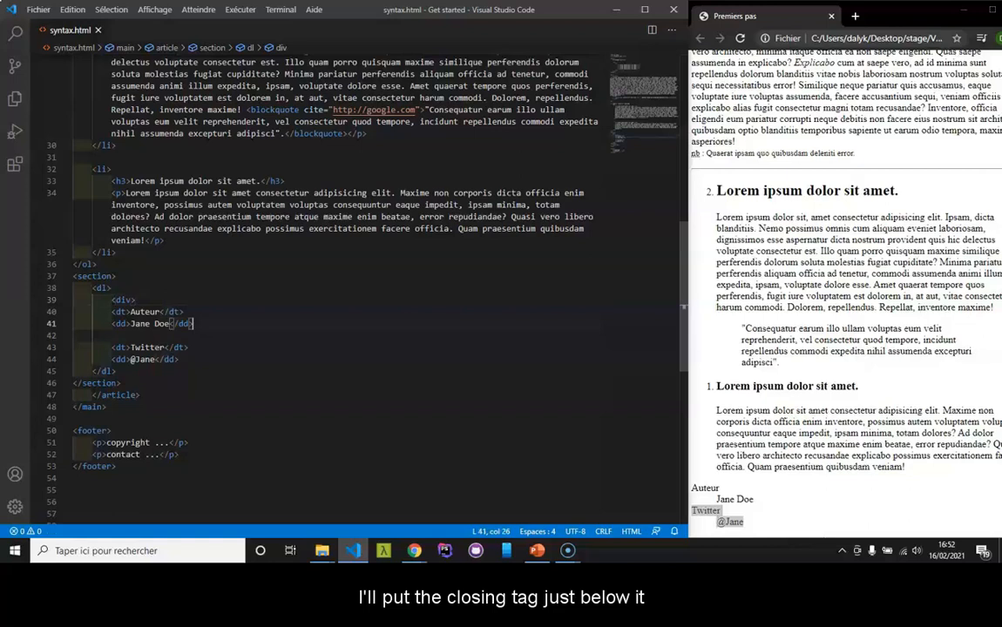
{"action": "key", "text": "Return"}
{"action": "key", "text": "ctrl+v"}
Indent the Auteur and Jane Doe lines one level inside the div.
{"action": "key", "text": "Home"}
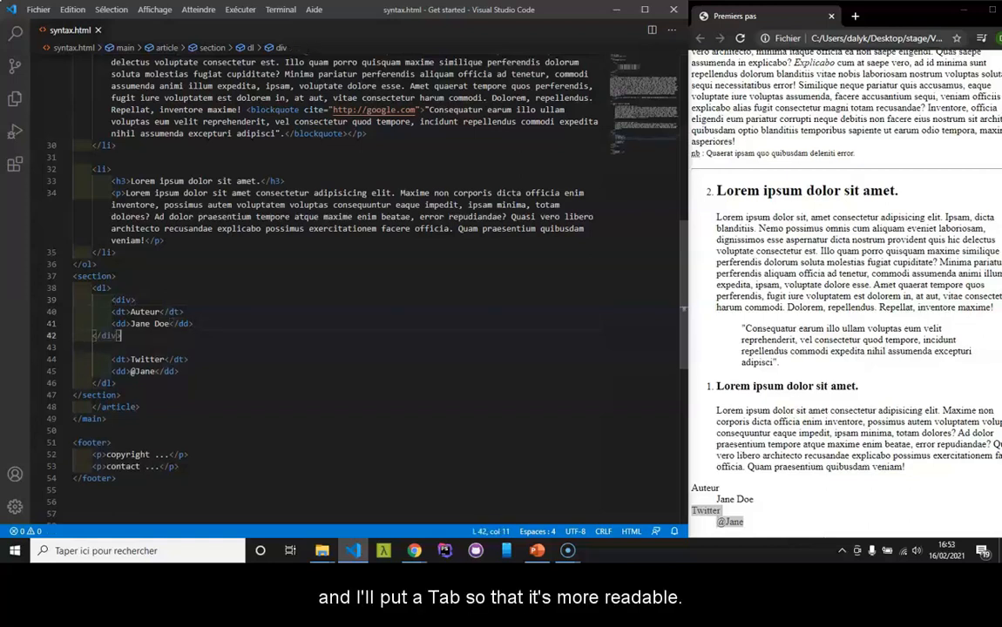
{"action": "key", "text": "Up"}
{"action": "key", "text": "shift+Up"}
{"action": "key", "text": "shift+Up"}
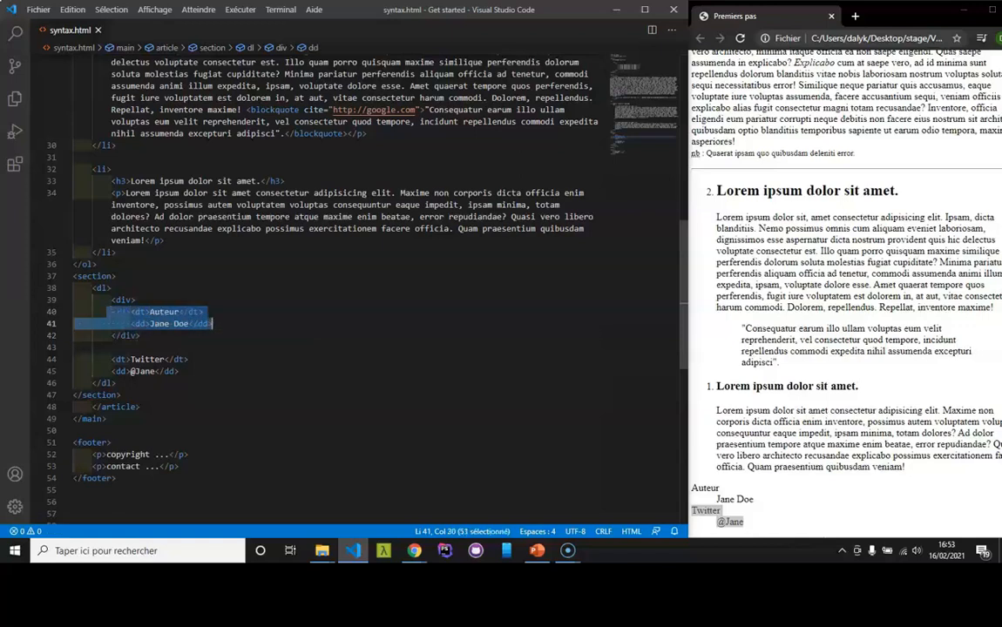
{"action": "key", "text": "Tab"}
{"action": "key", "text": "Down"}
{"action": "key", "text": "End"}
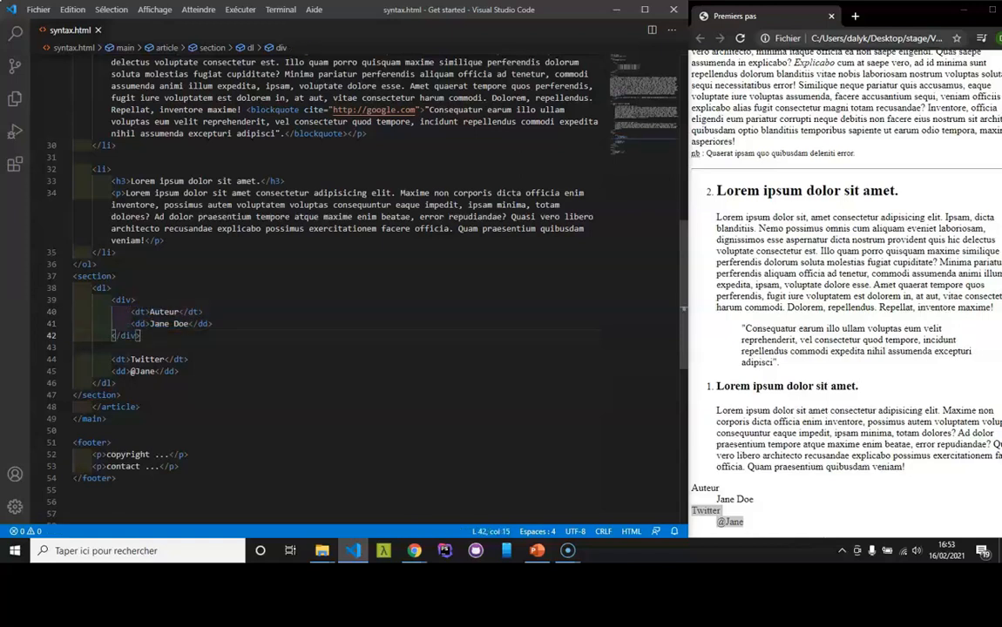